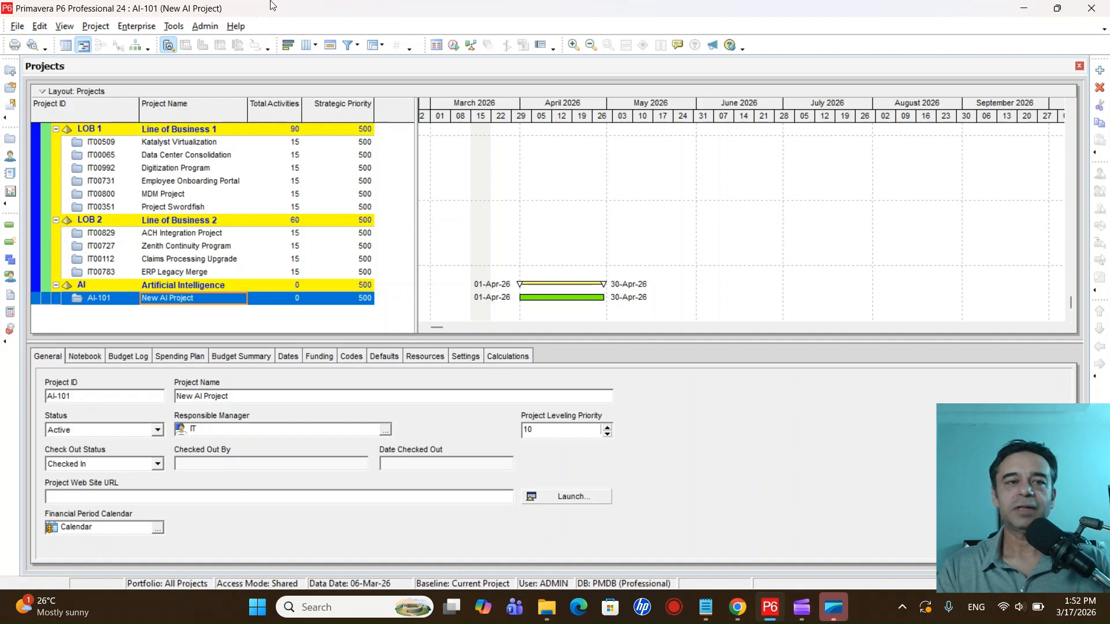
- Add a document titled "Quality Requirements" to the work products and documents of project AI-101
click(96, 26)
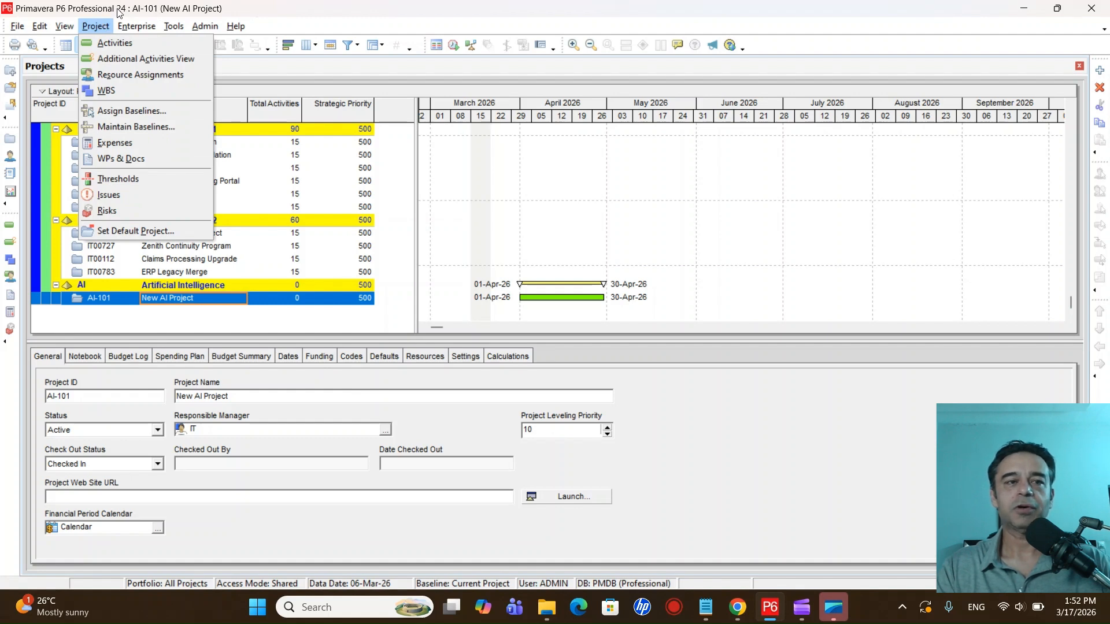
mouse_move(69, 31)
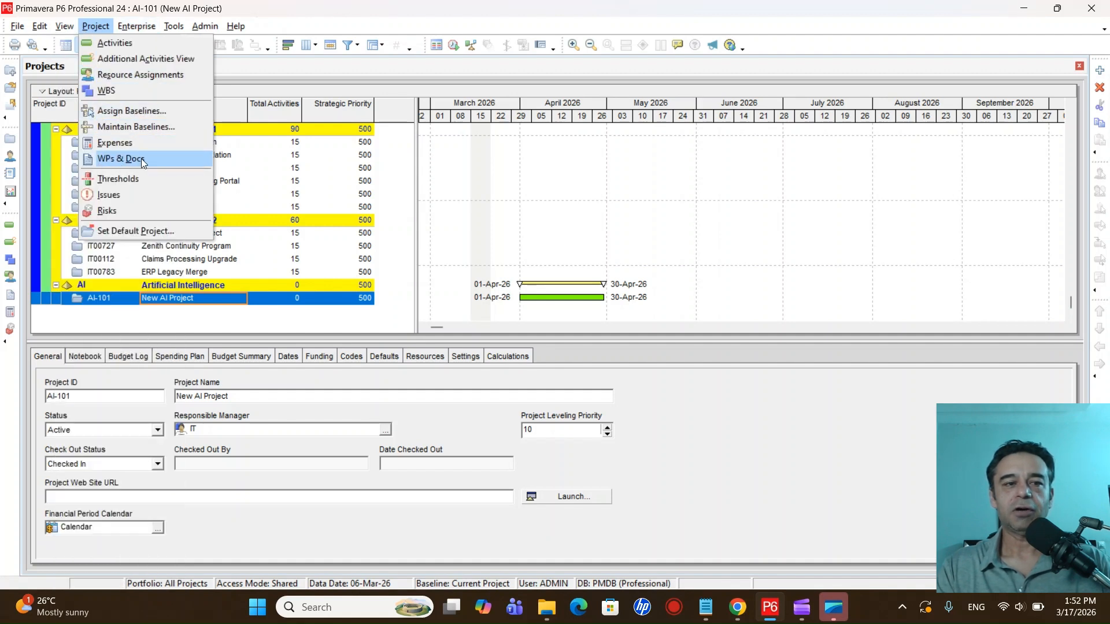
click(112, 163)
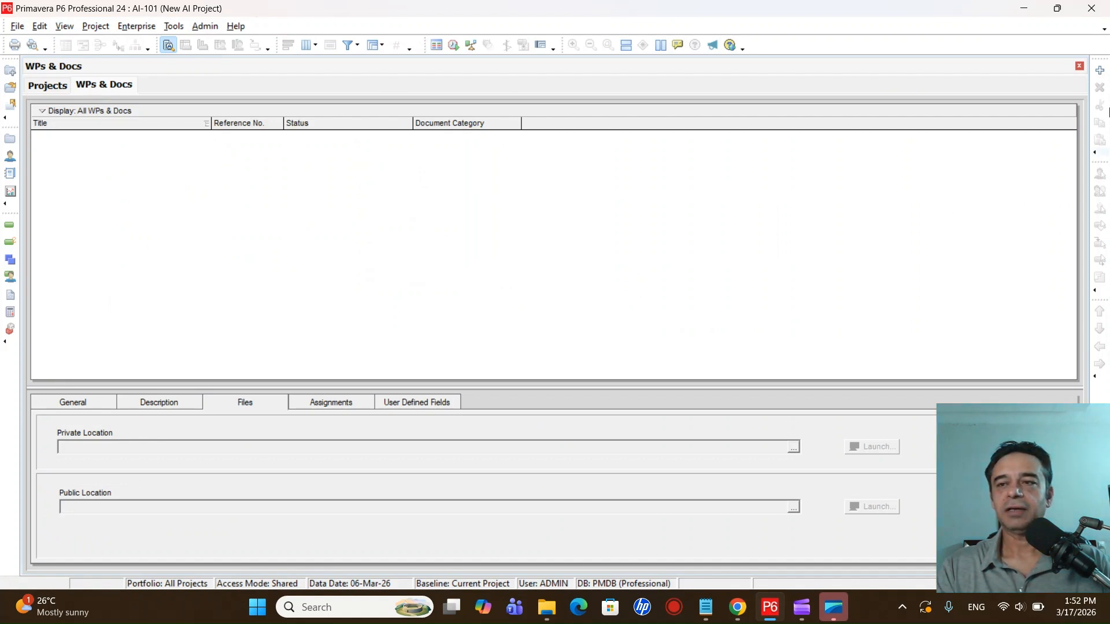
click(1103, 74)
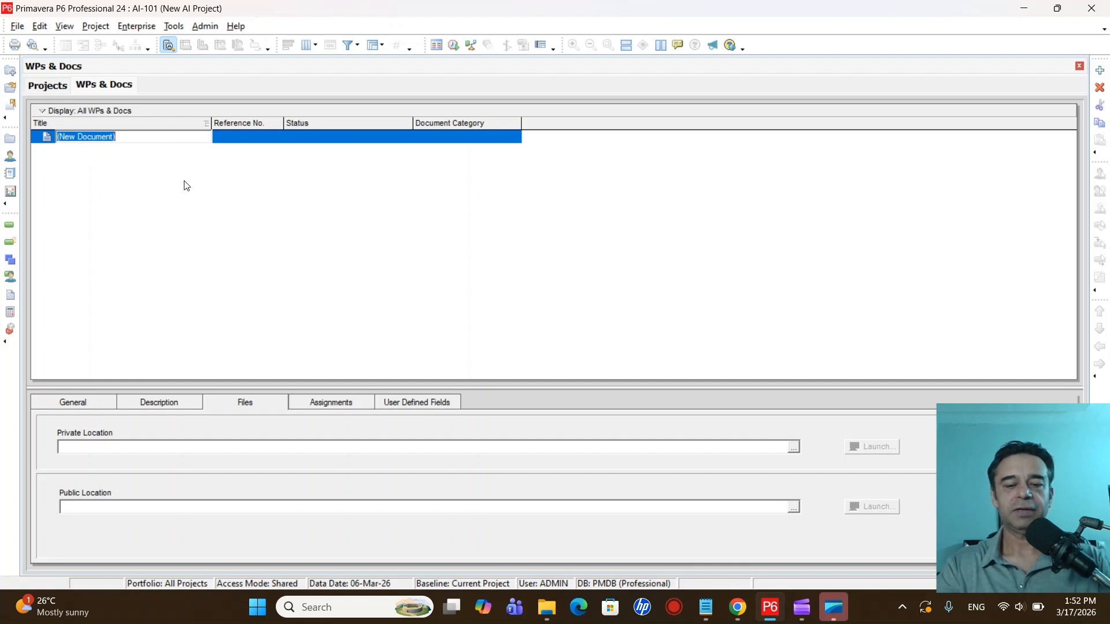
text(Quality)
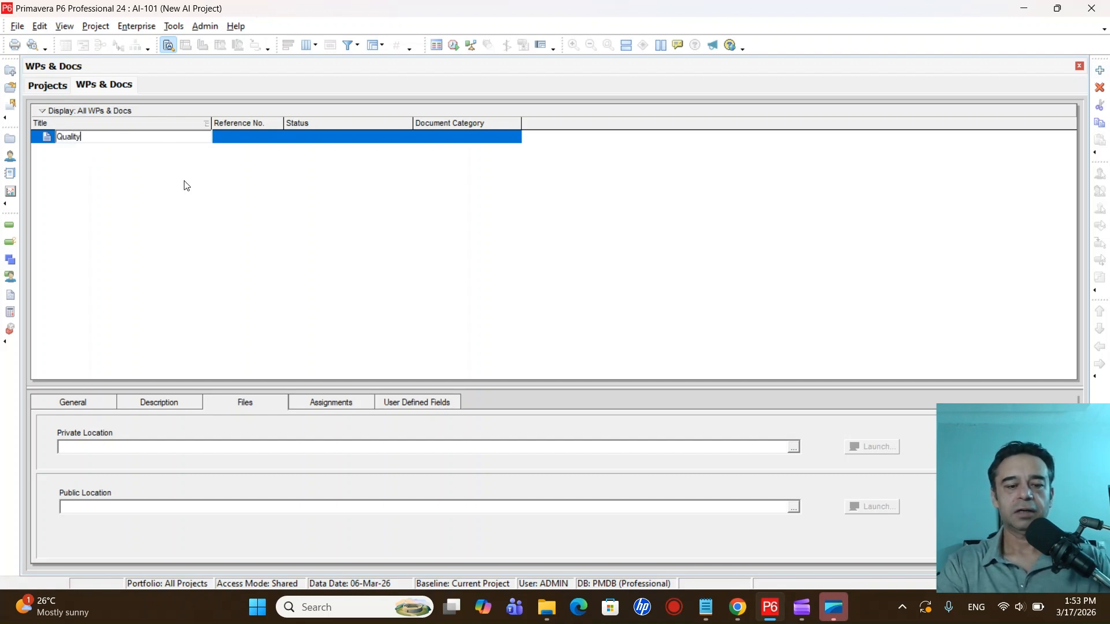
text( Requirements)
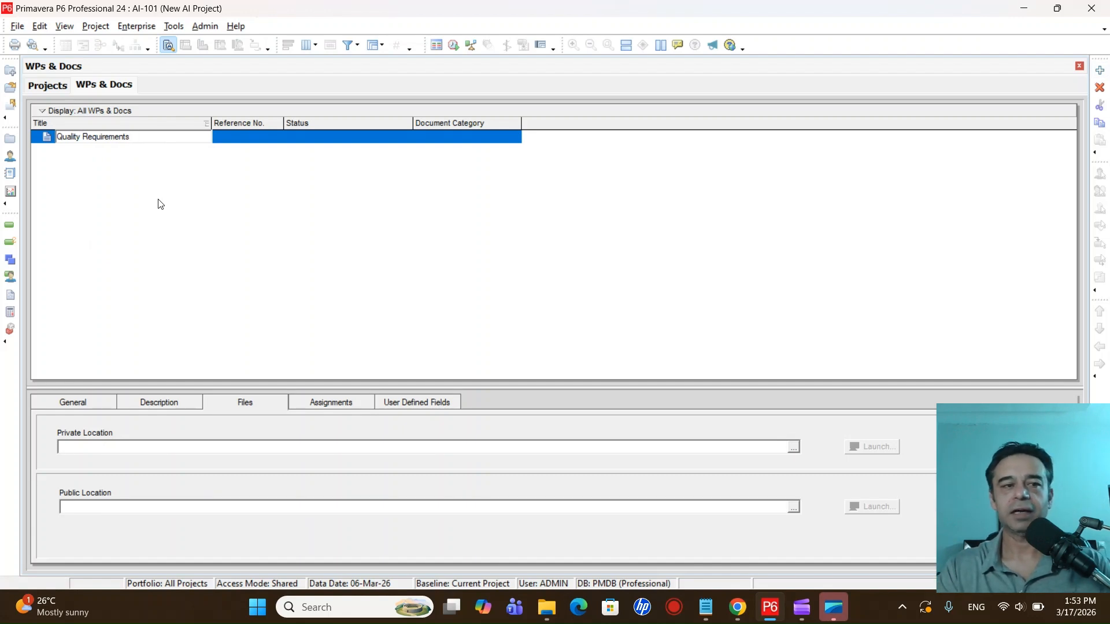
- Set the Quality Requirements document's reference number to 454 and its status to In Progress
click(245, 139)
click(249, 139)
text(454)
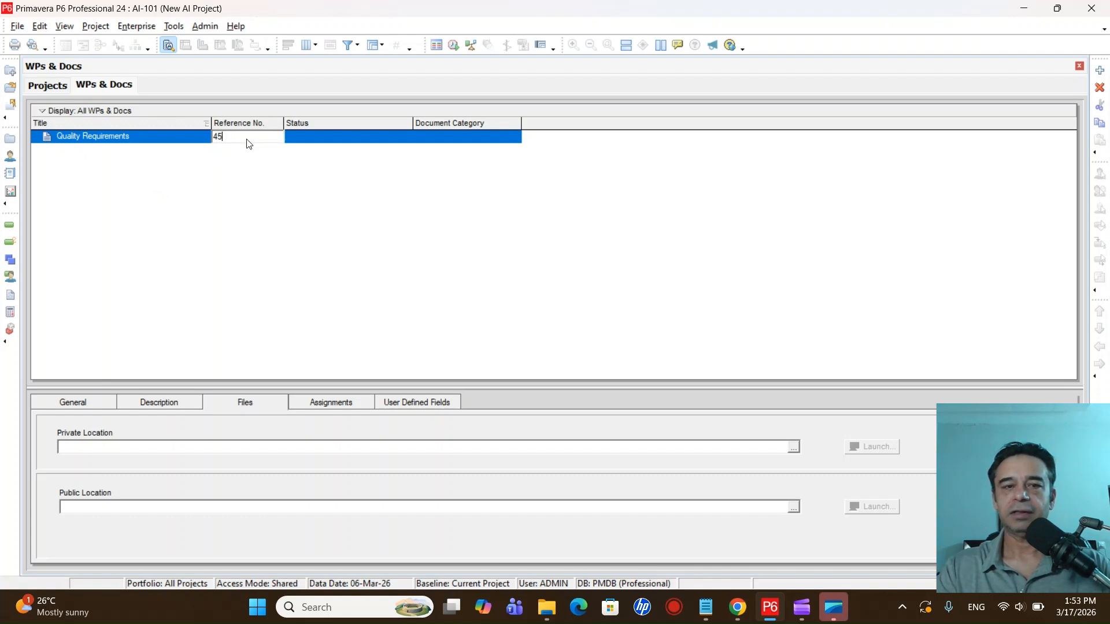
click(351, 138)
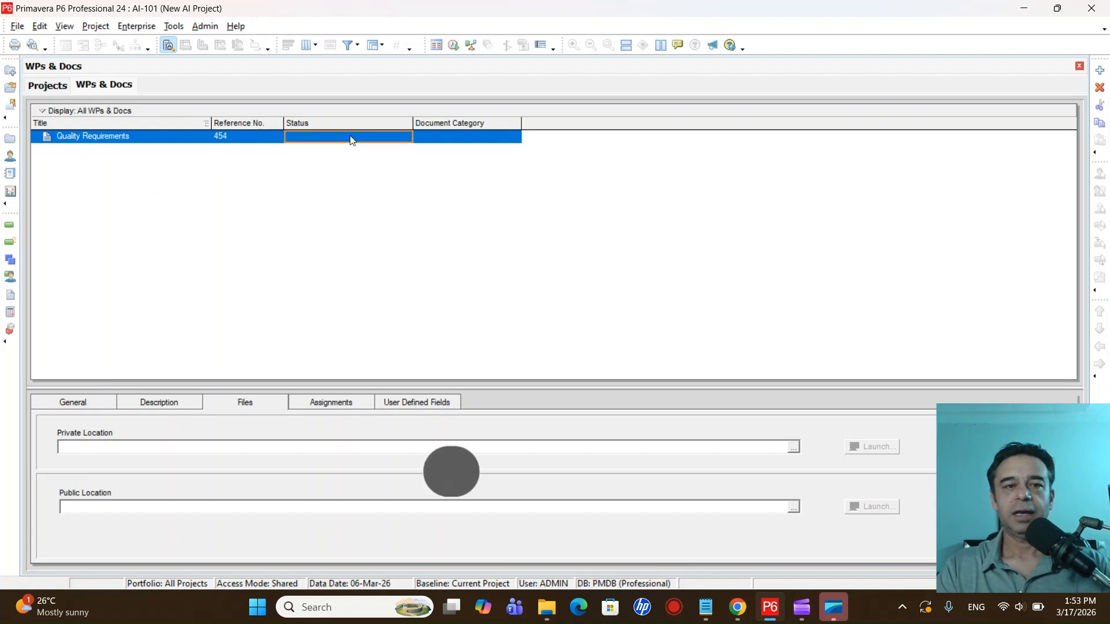
click(351, 138)
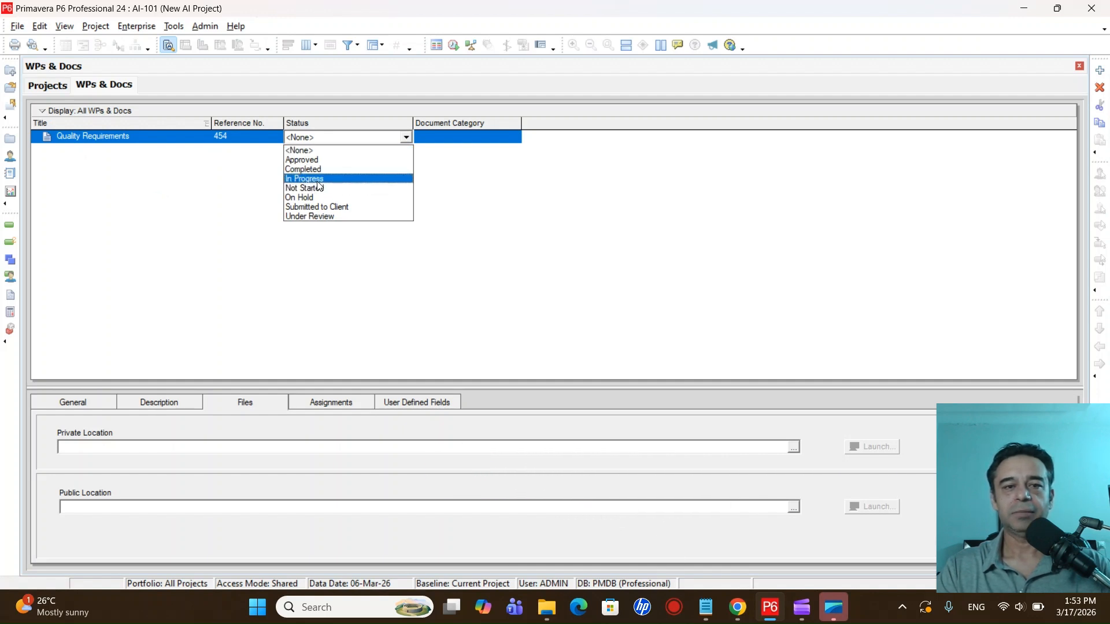
click(341, 180)
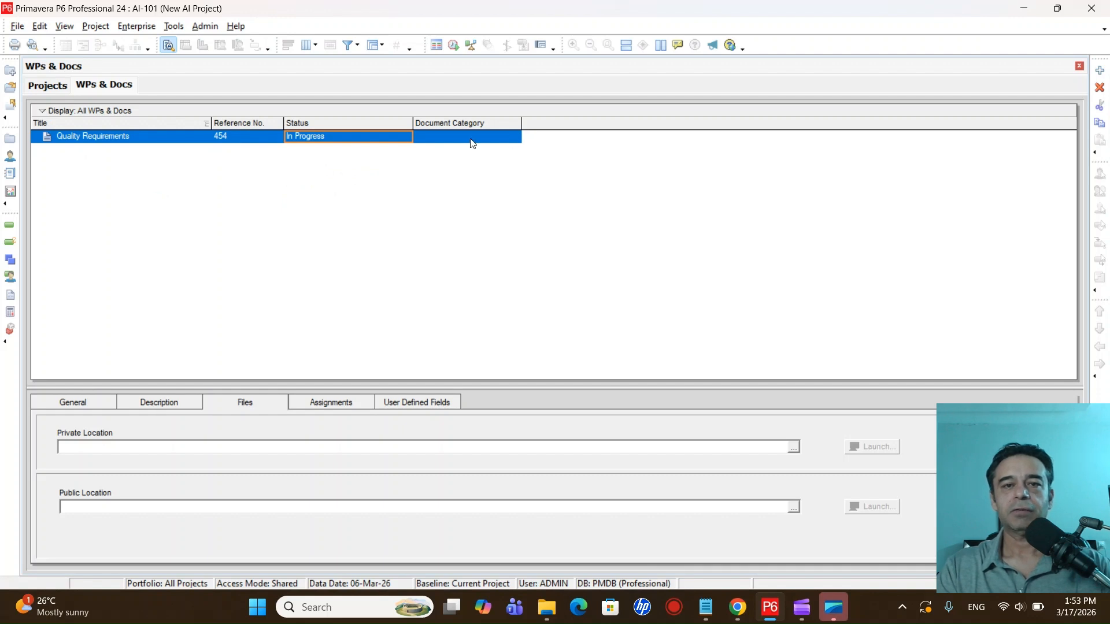
click(510, 141)
click(510, 142)
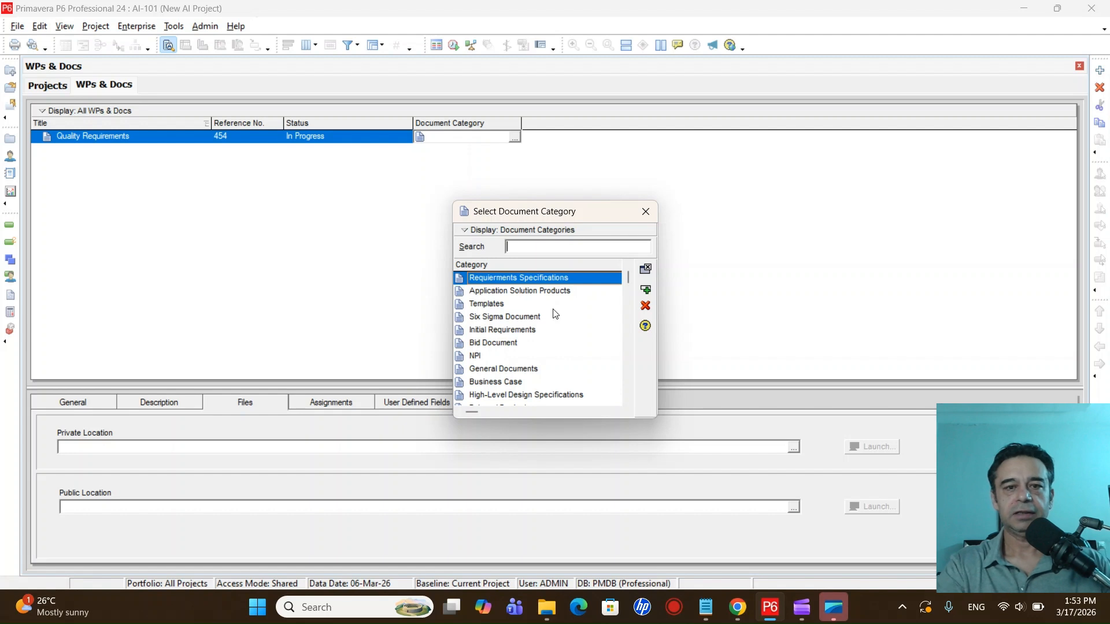
text(qu)
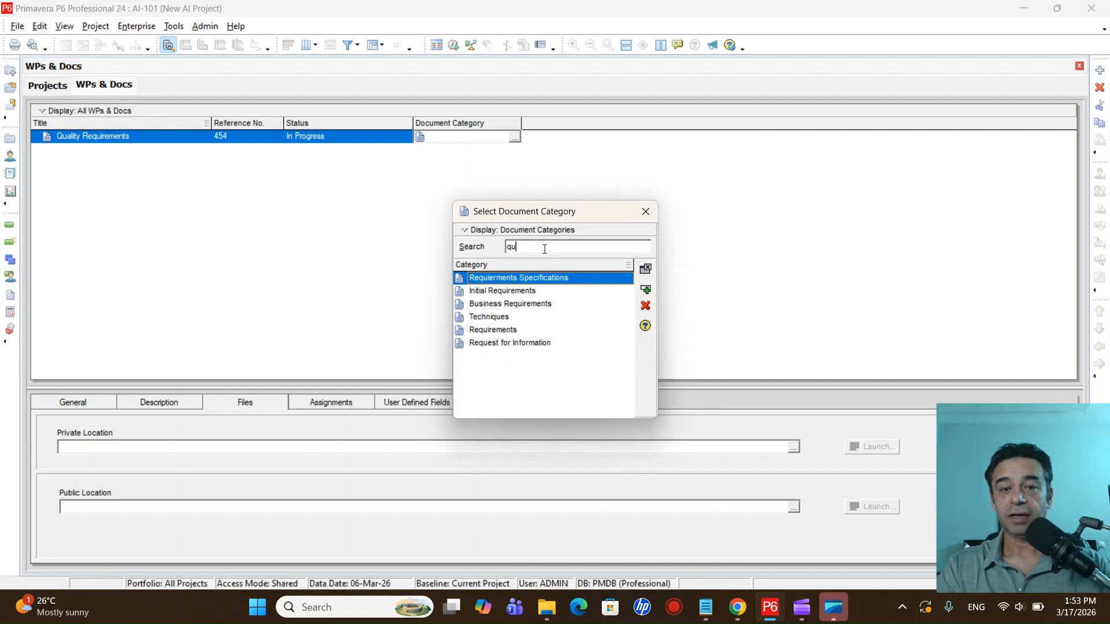
click(646, 212)
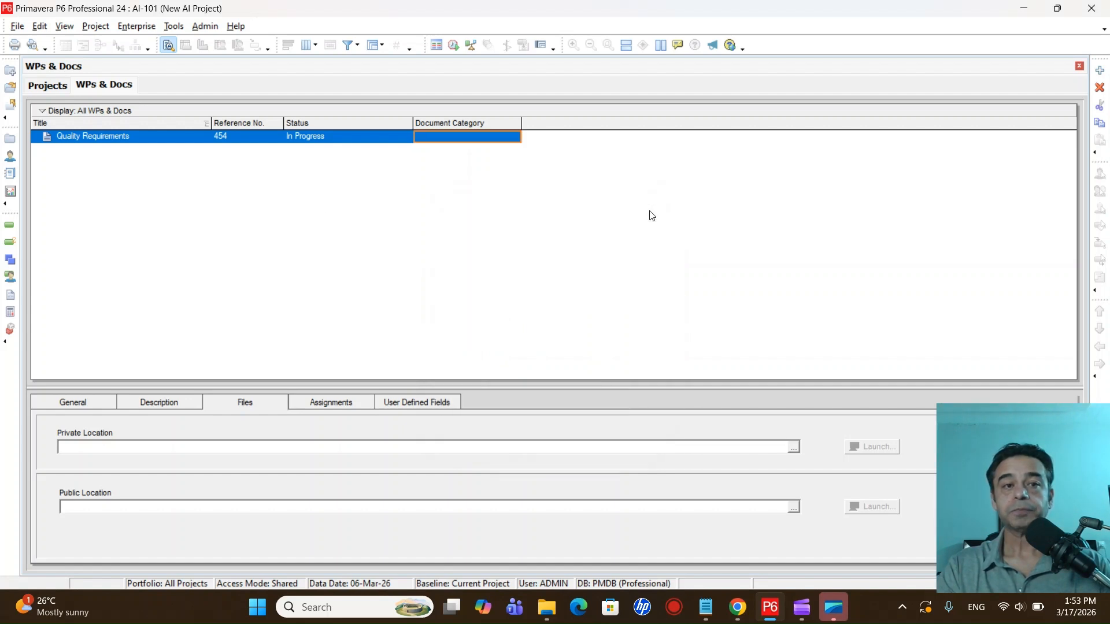
- Add a document category named "Quality Documents" to the admin categories
click(205, 27)
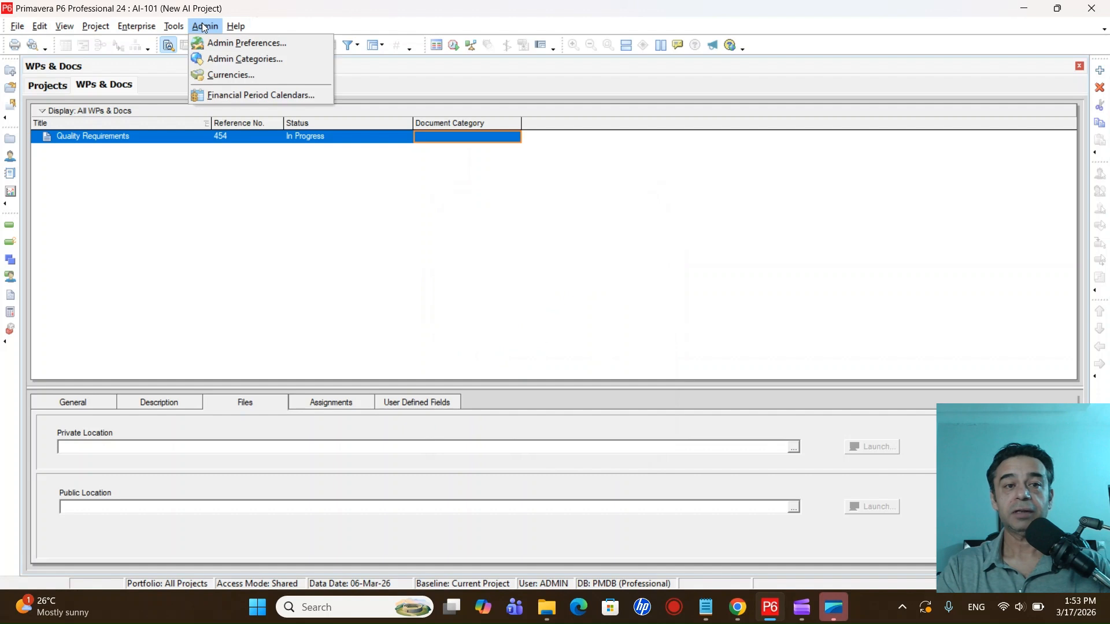
click(221, 60)
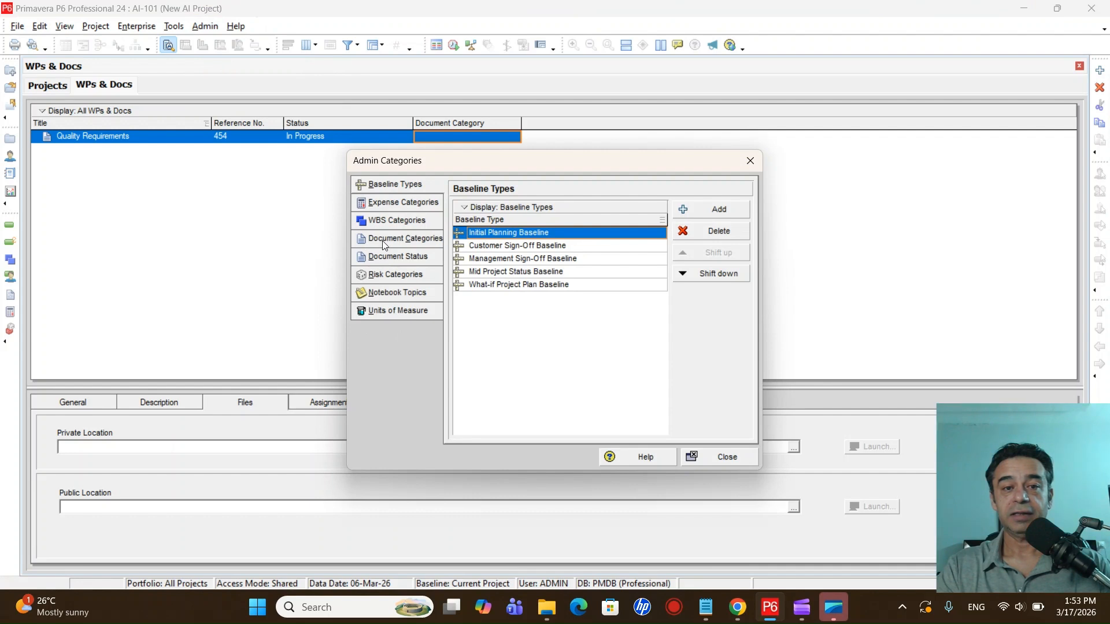
click(402, 239)
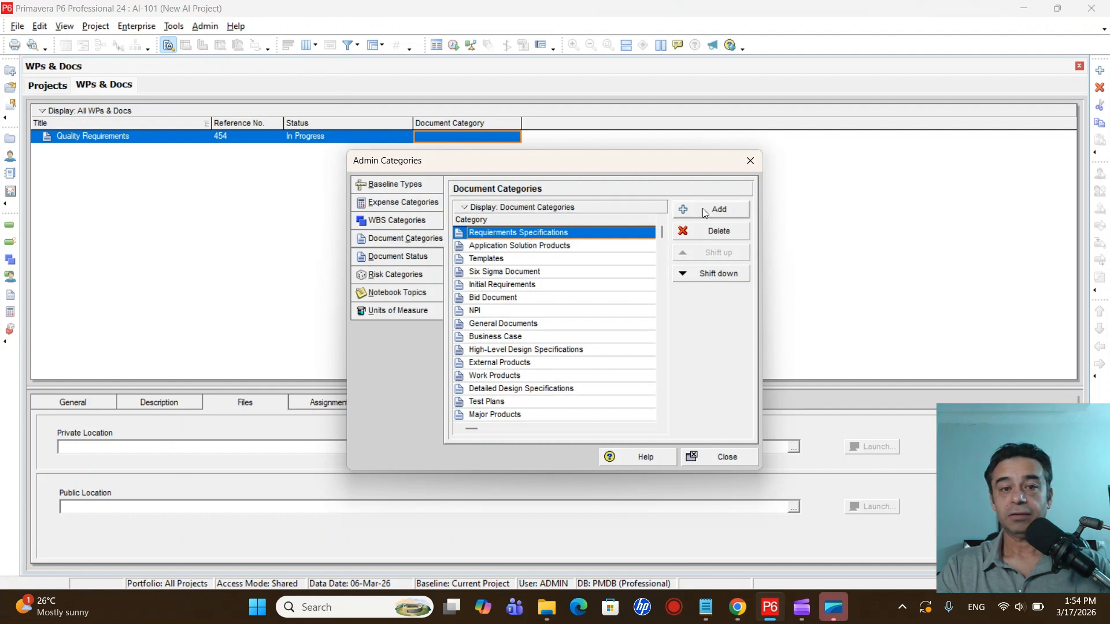
click(717, 215)
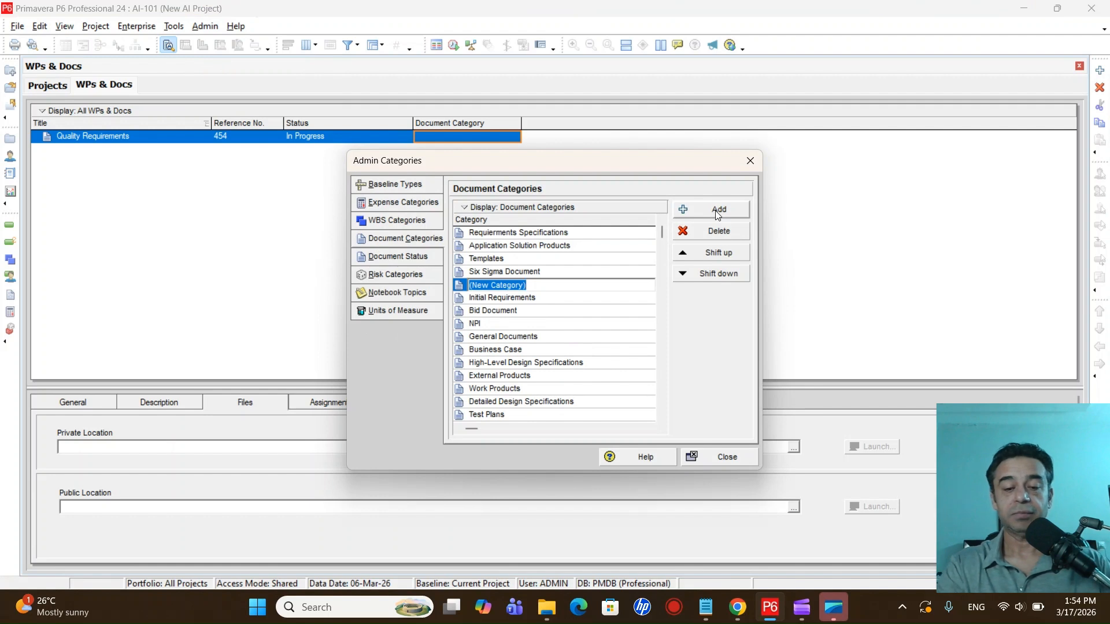
text(Quality)
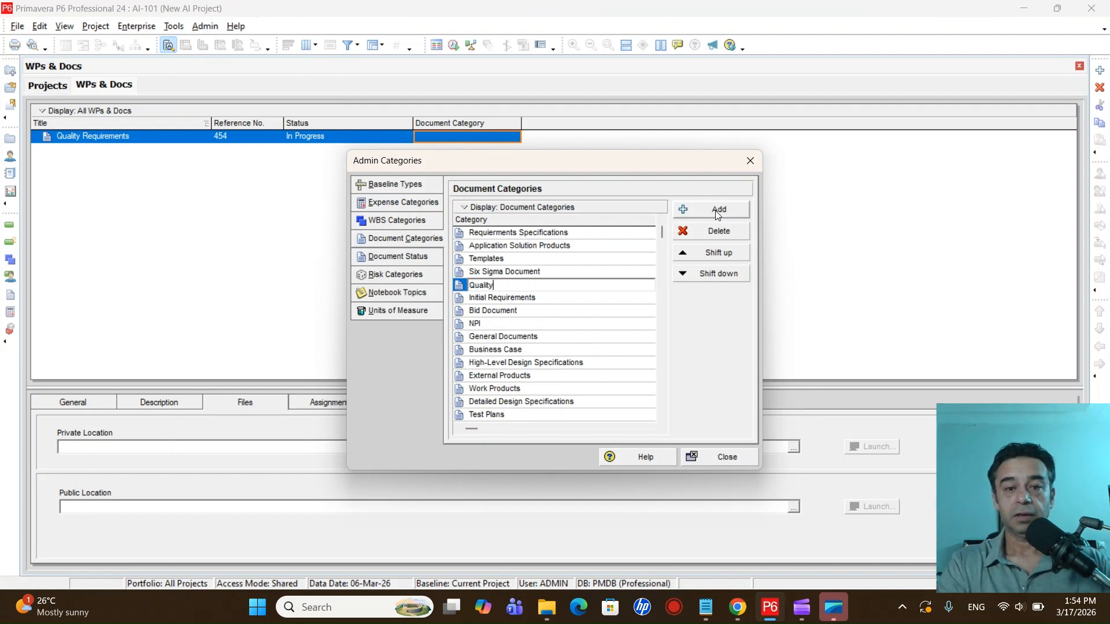
text( Doc)
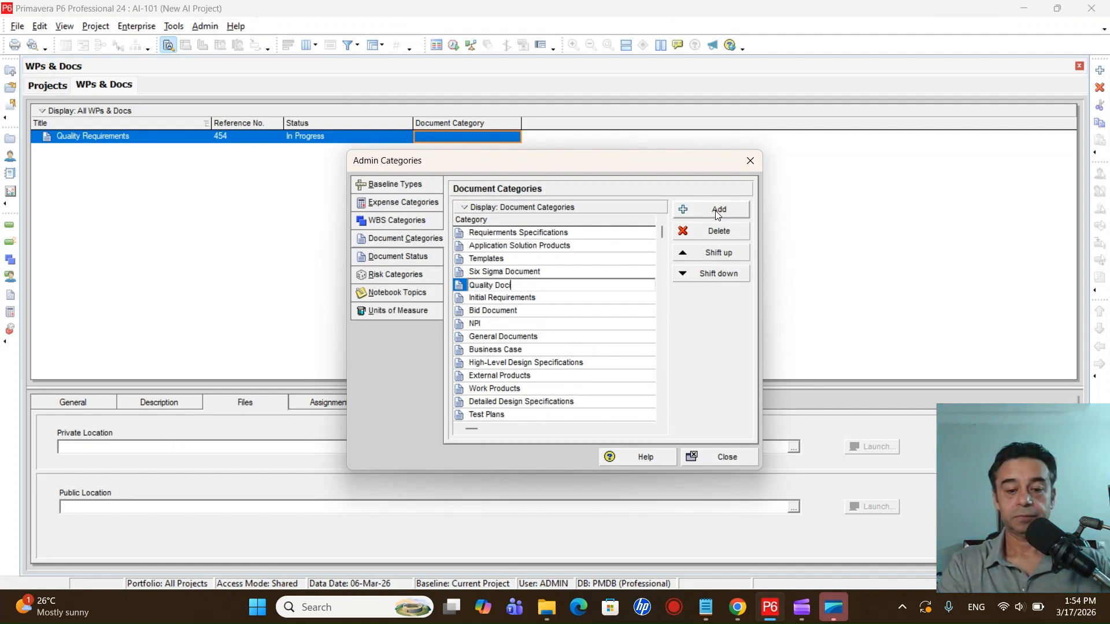
text(uments)
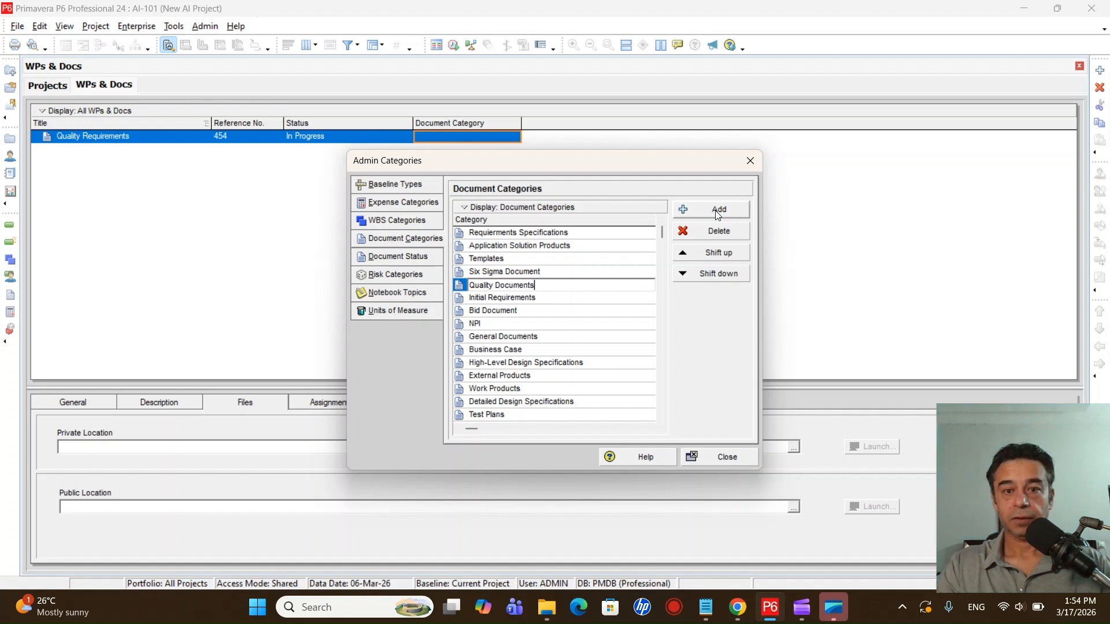
click(548, 298)
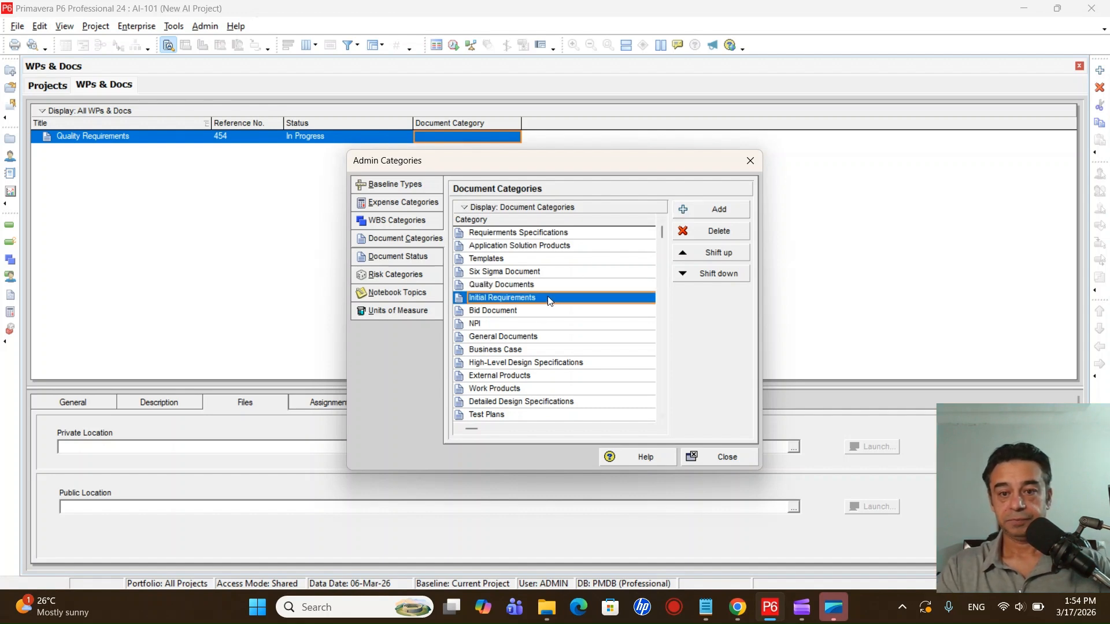
click(710, 455)
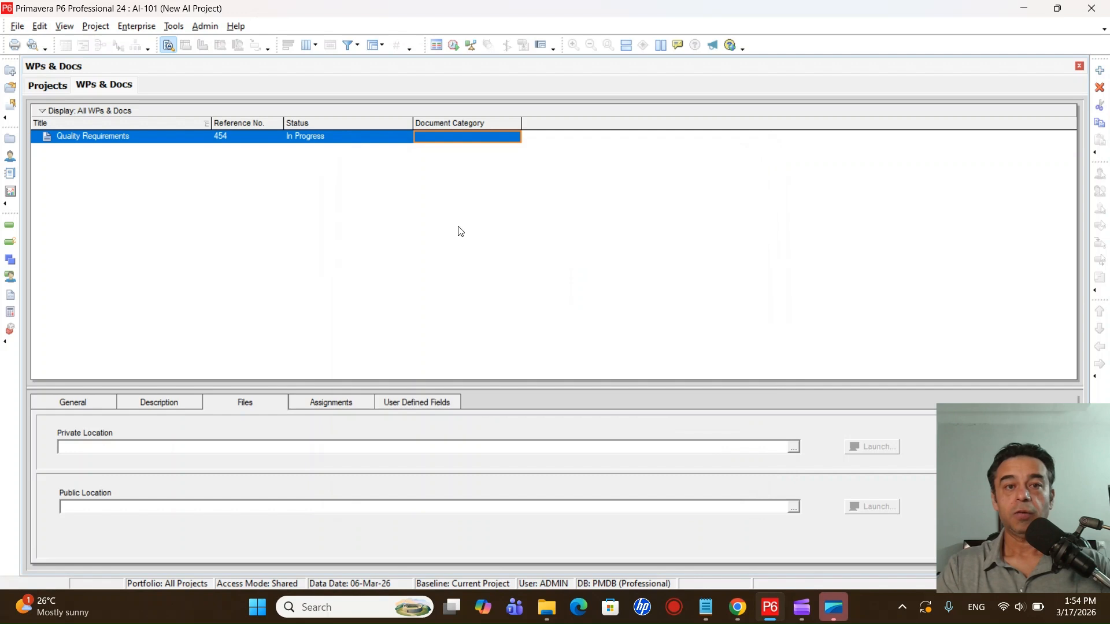
- Assign the Quality Documents category to the Quality Requirements document
click(513, 138)
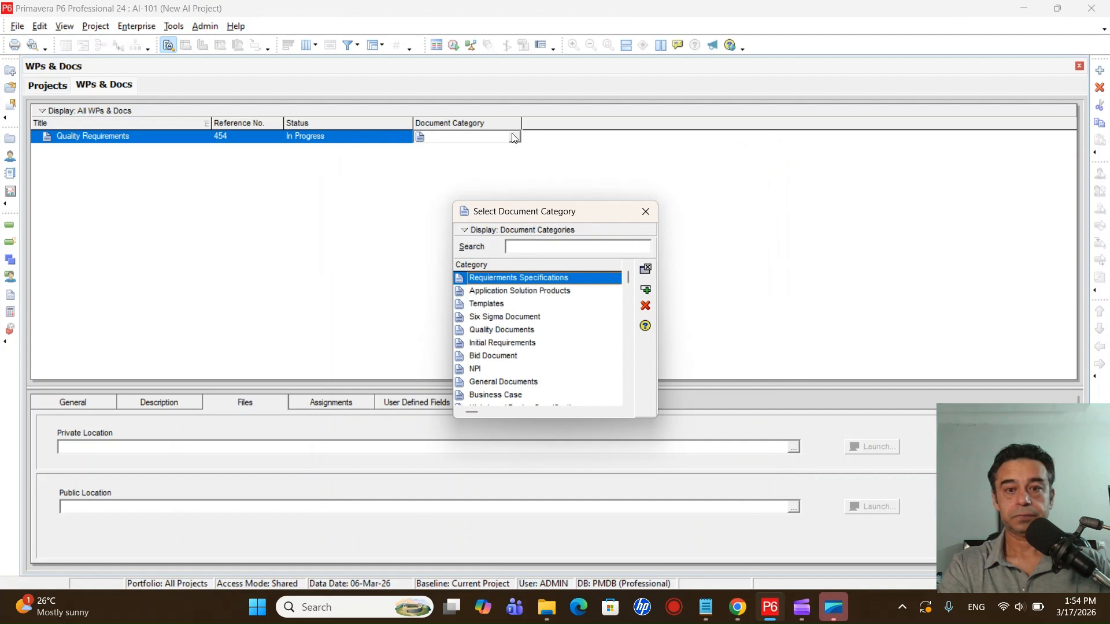
text(qua)
click(509, 283)
click(647, 292)
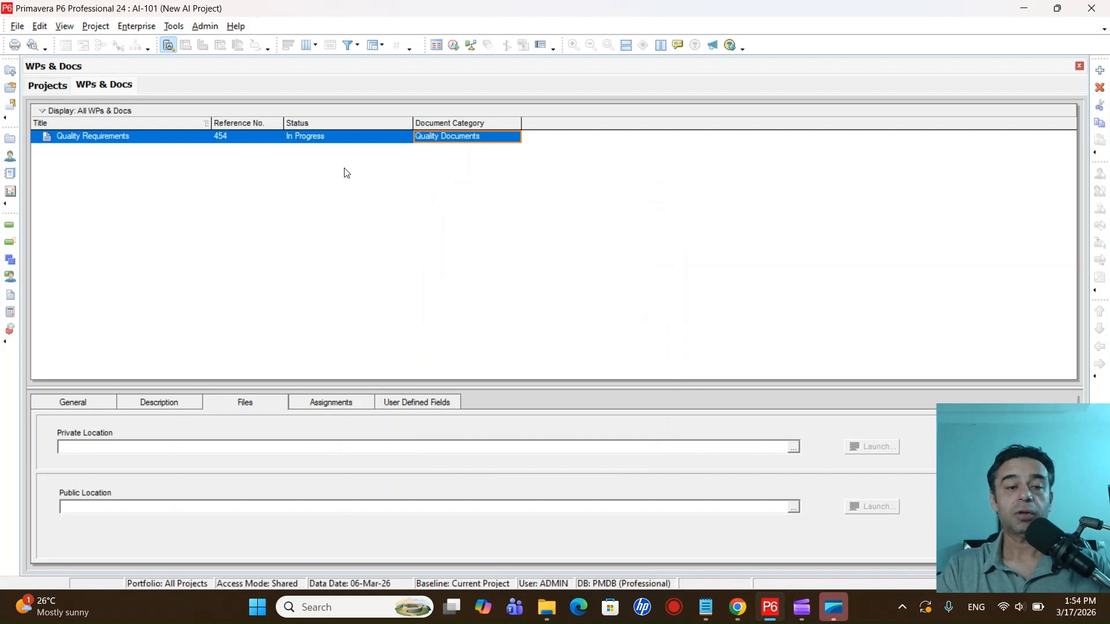
- Enter "Doc Desc." as the description of the Quality Requirements document
click(71, 401)
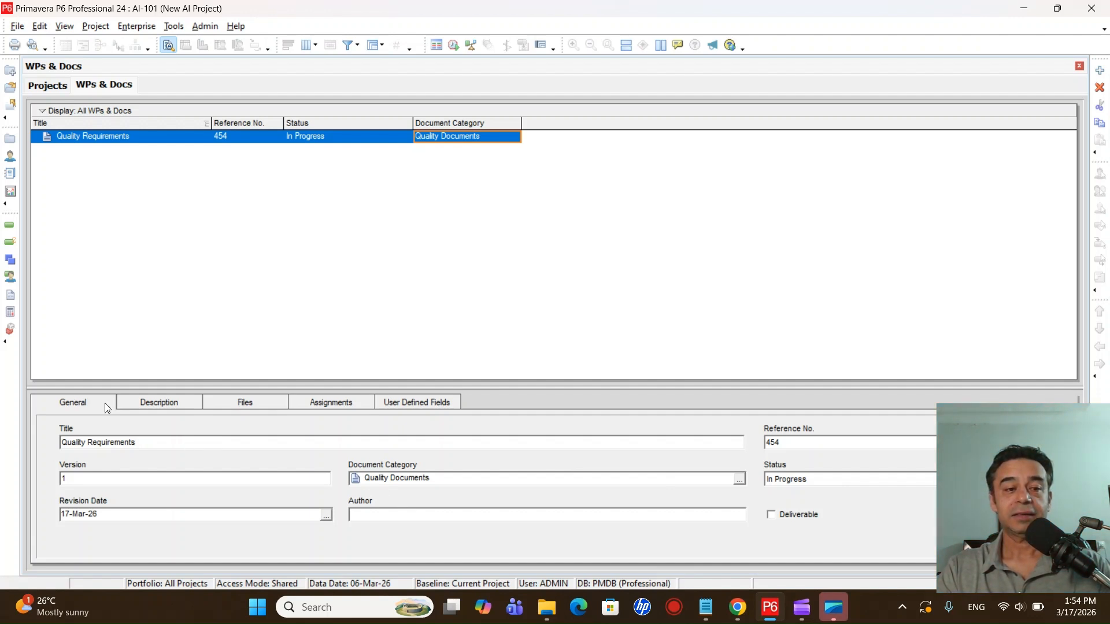
click(151, 406)
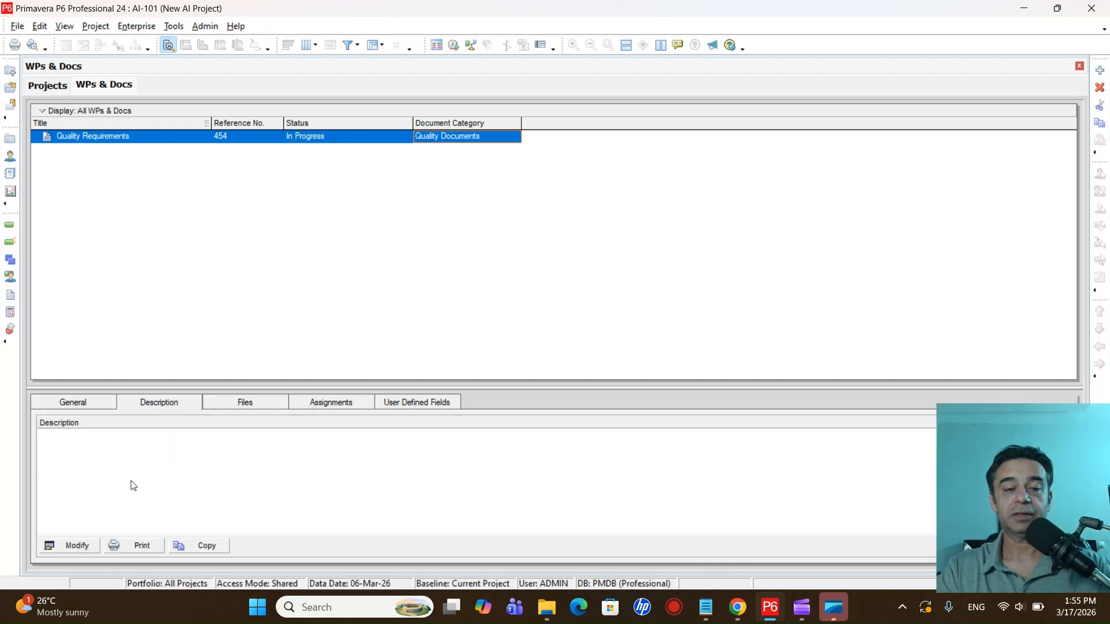
click(66, 546)
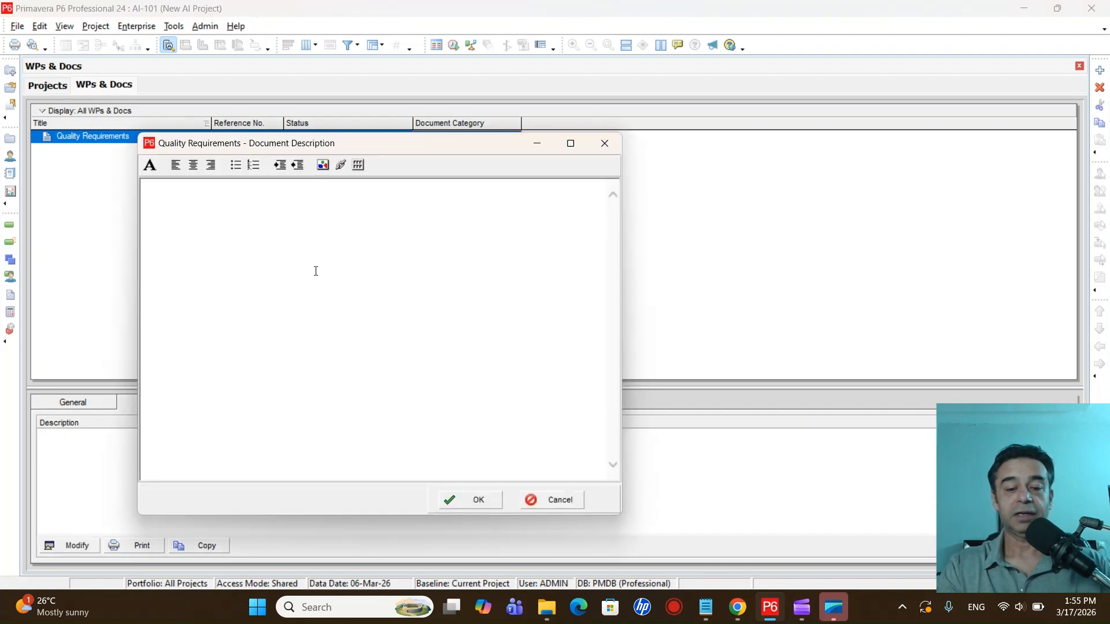
text(Doc Desc)
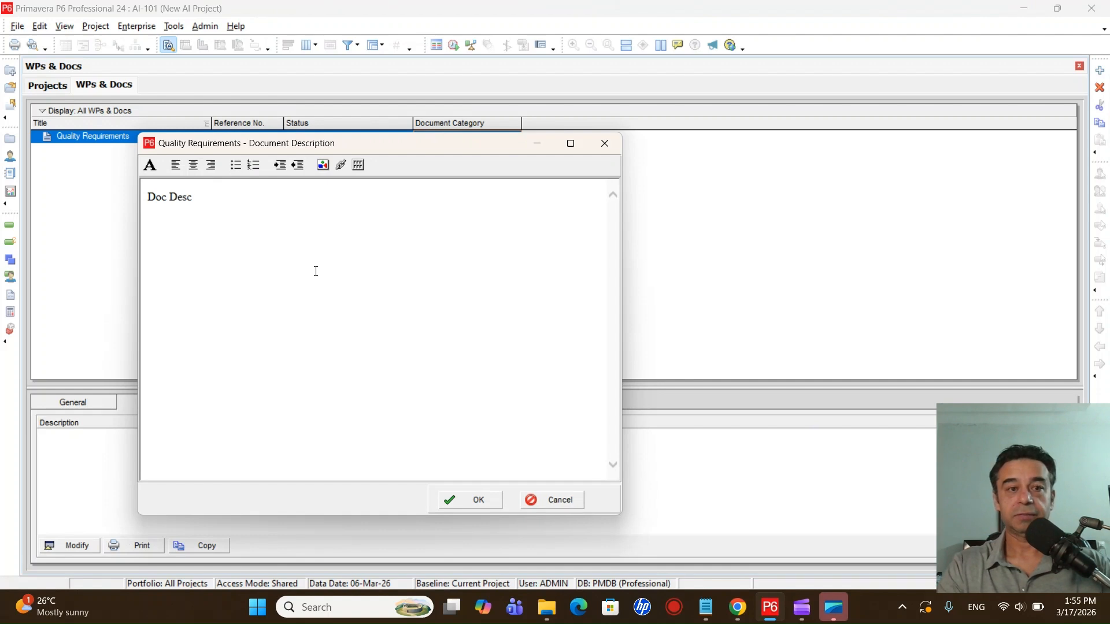
text(.)
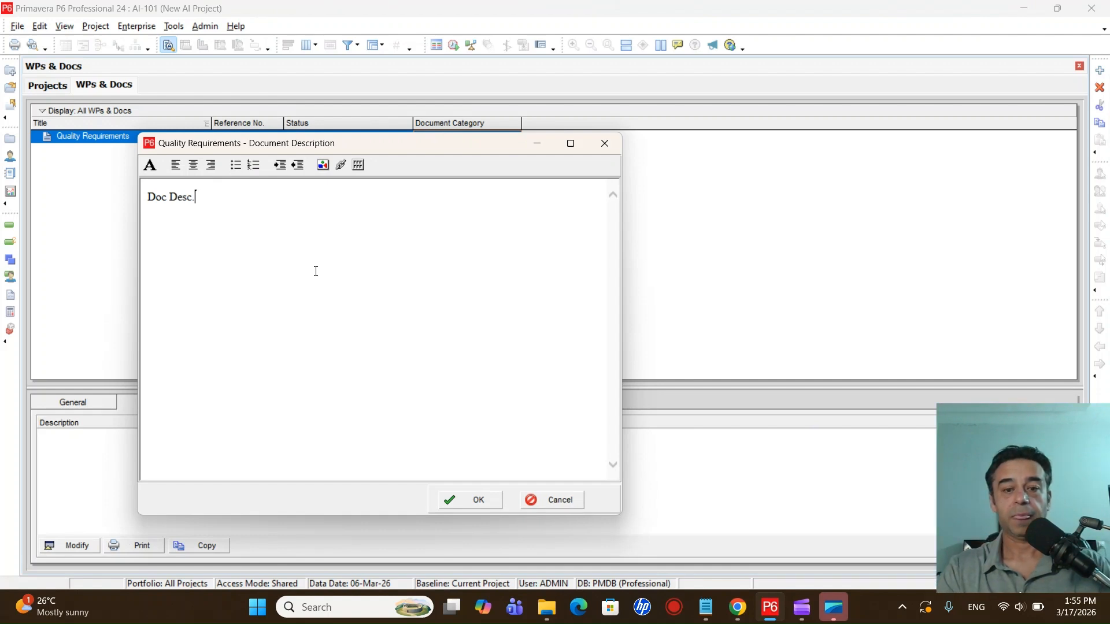
click(467, 504)
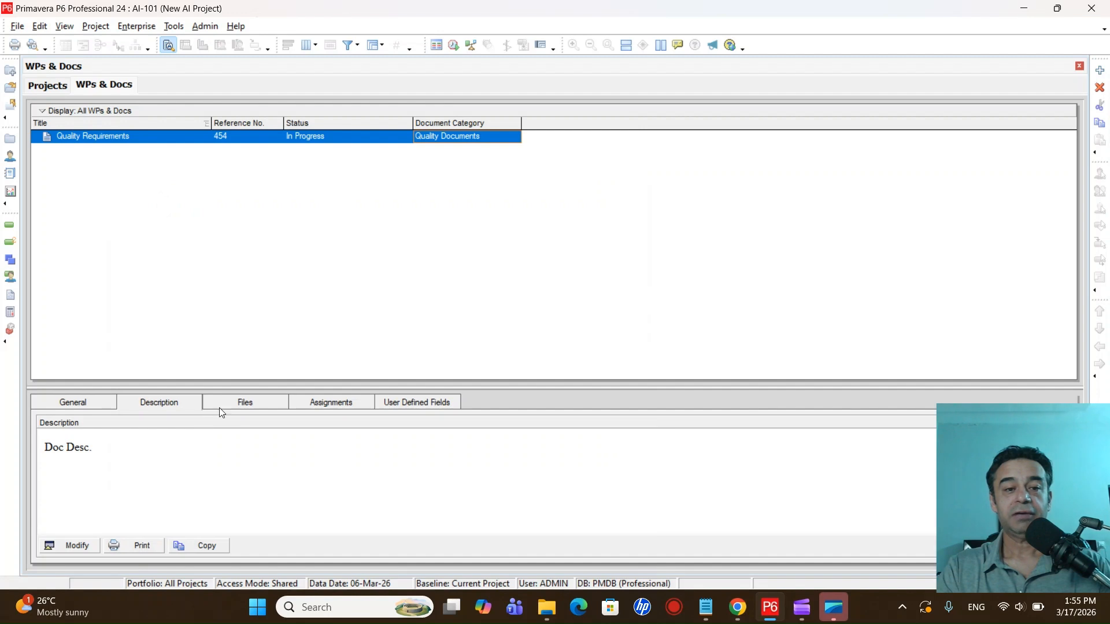
- Link AI Courses.pdf from the Downloads folder as the private location file of the Quality Requirements document
click(249, 404)
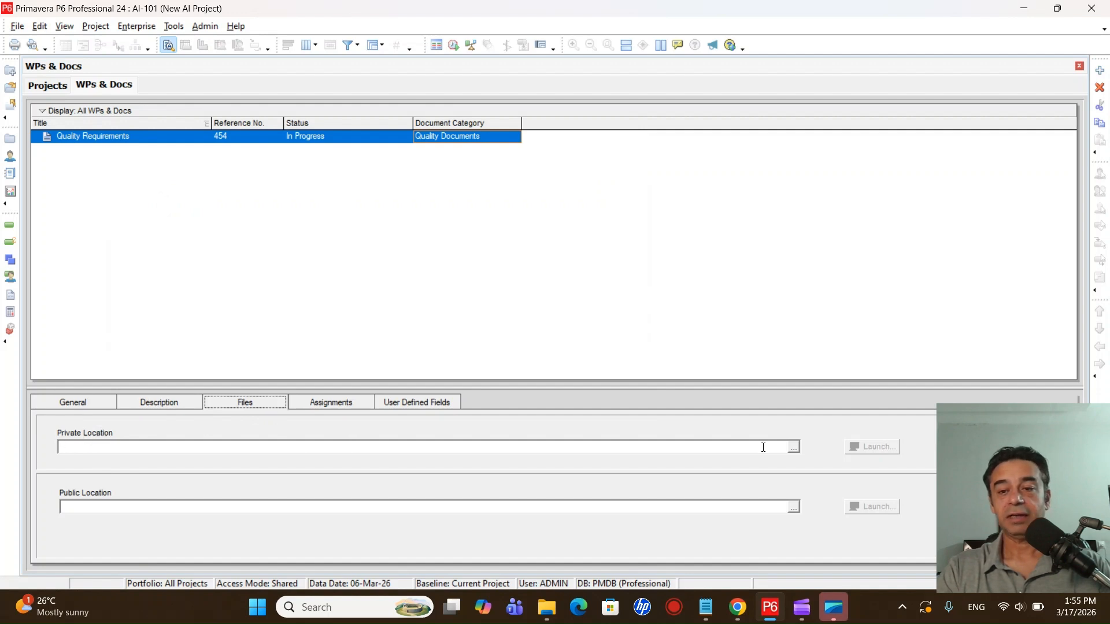
click(793, 448)
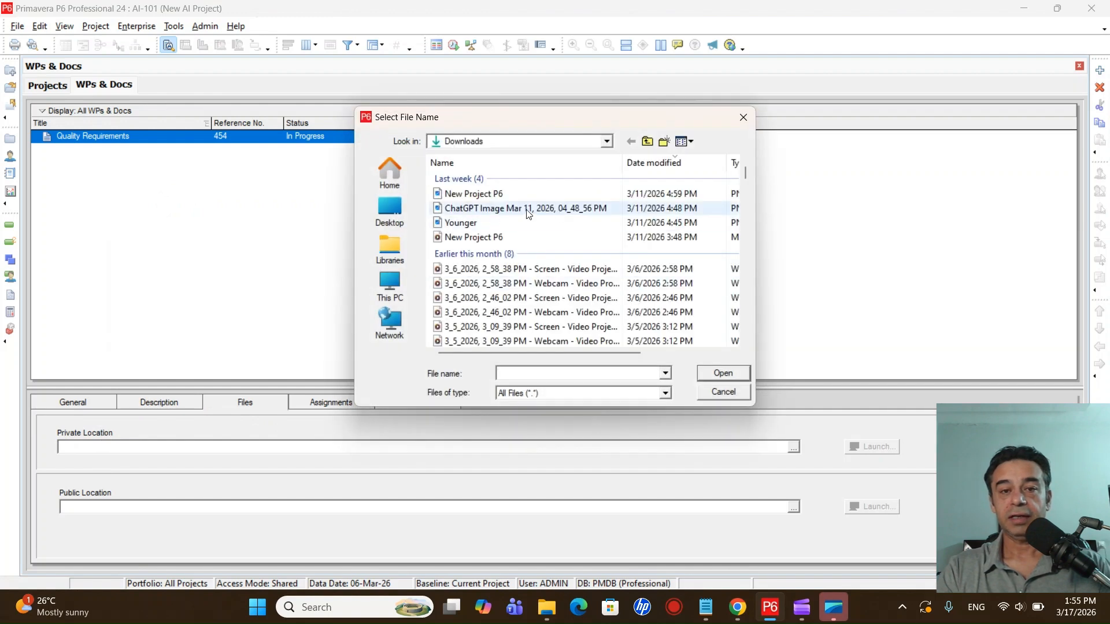
click(745, 317)
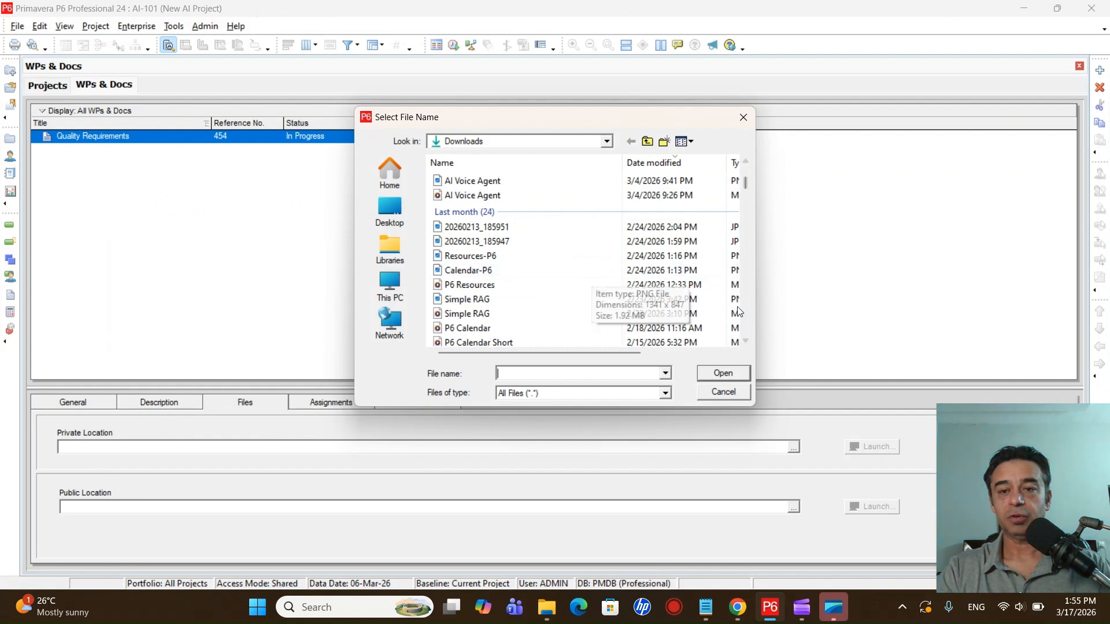
click(748, 326)
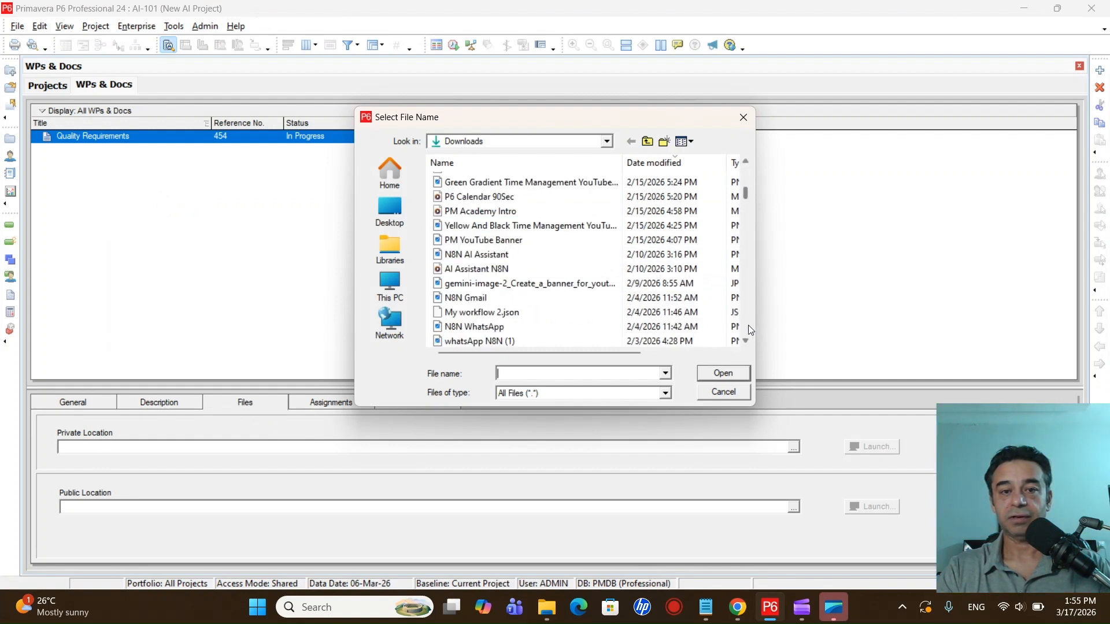
click(748, 325)
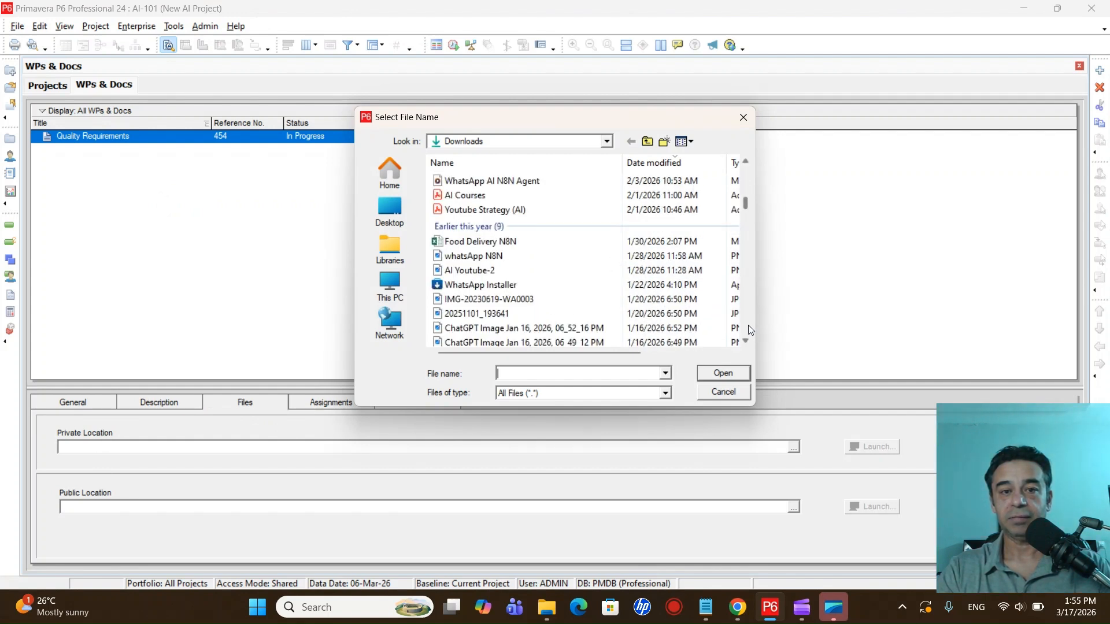
click(467, 200)
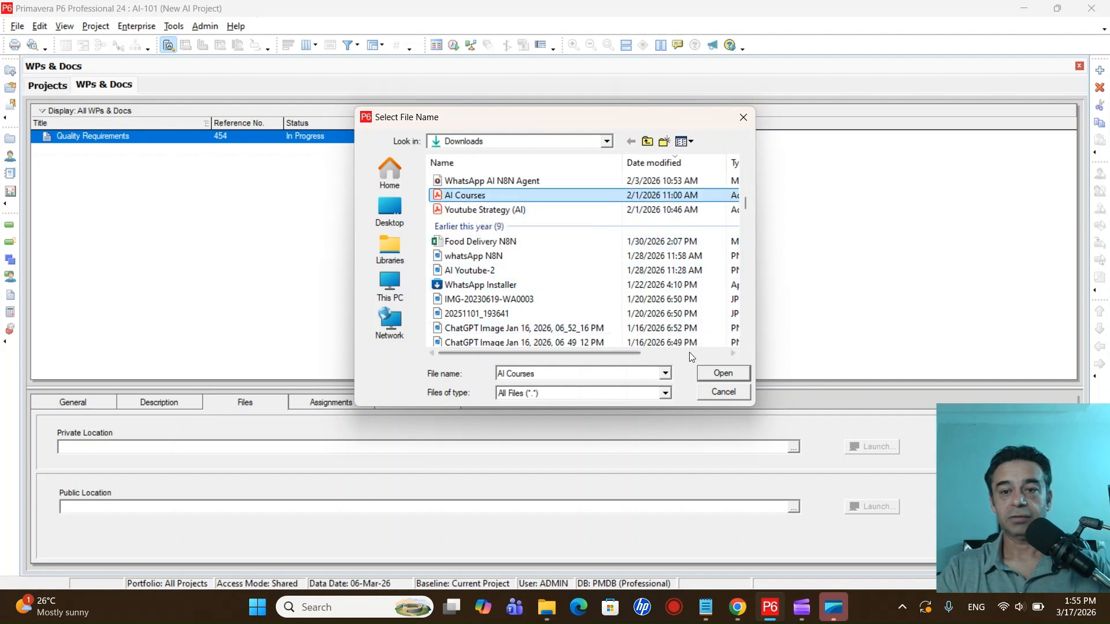
click(717, 376)
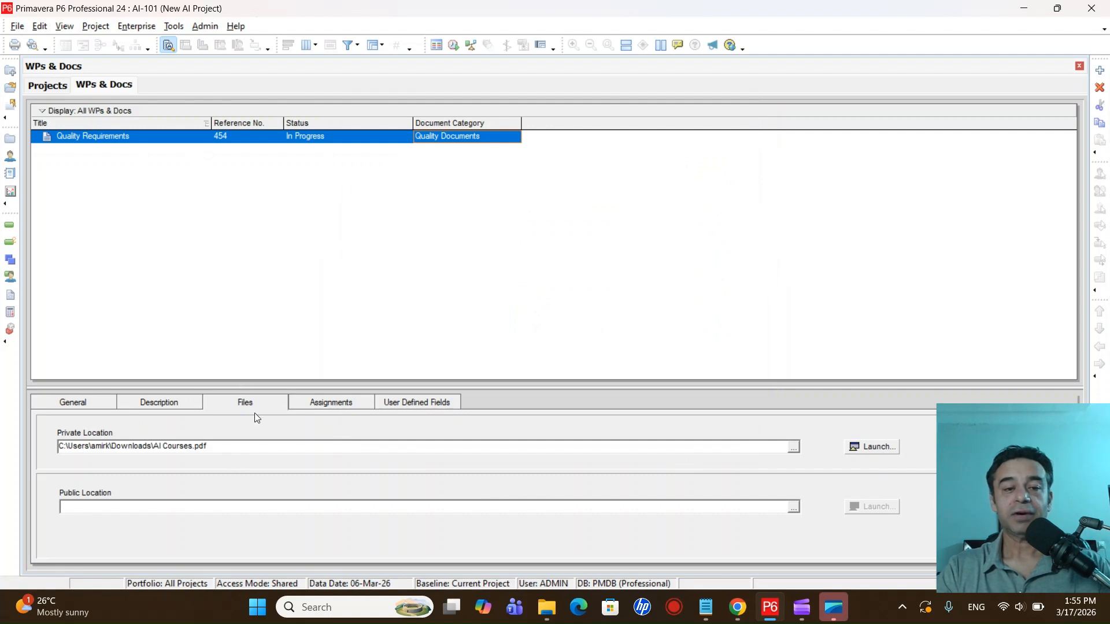
click(329, 405)
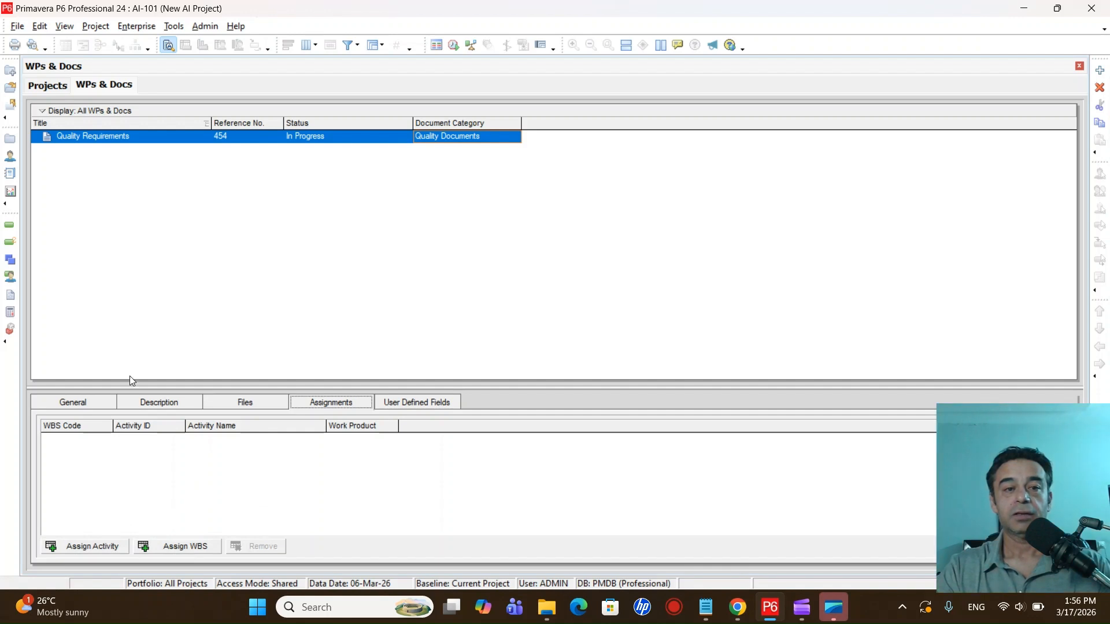
click(249, 261)
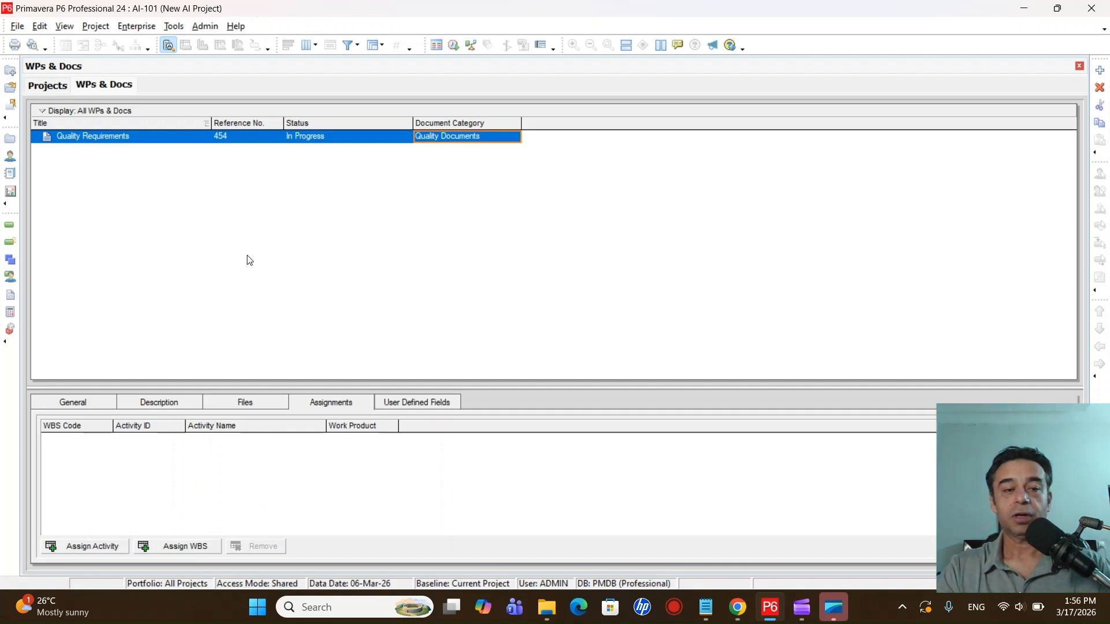
click(241, 403)
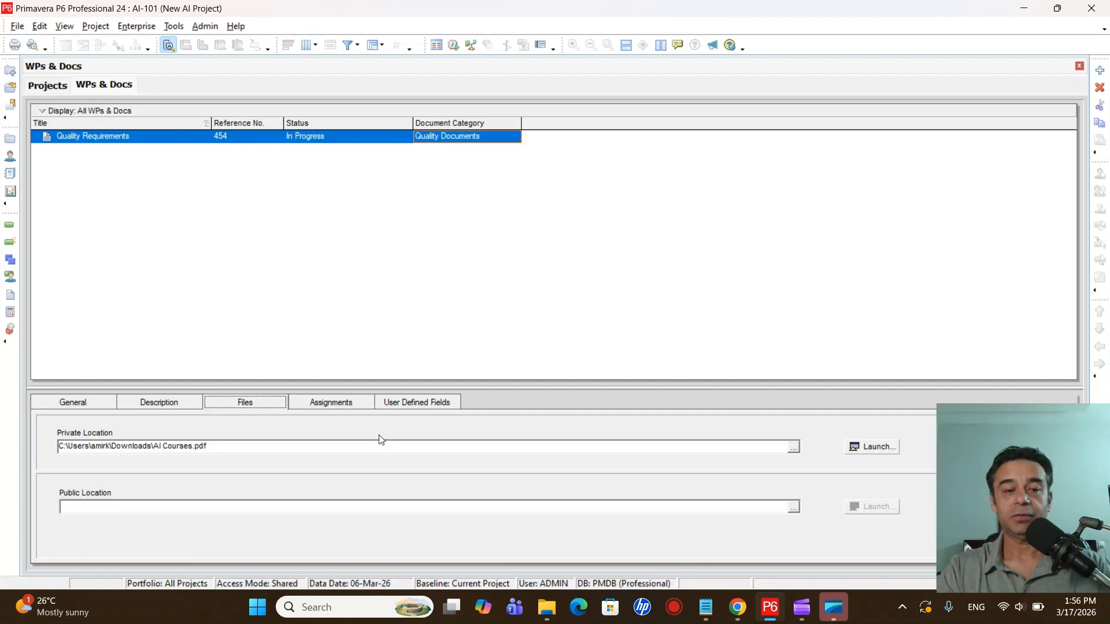
click(285, 230)
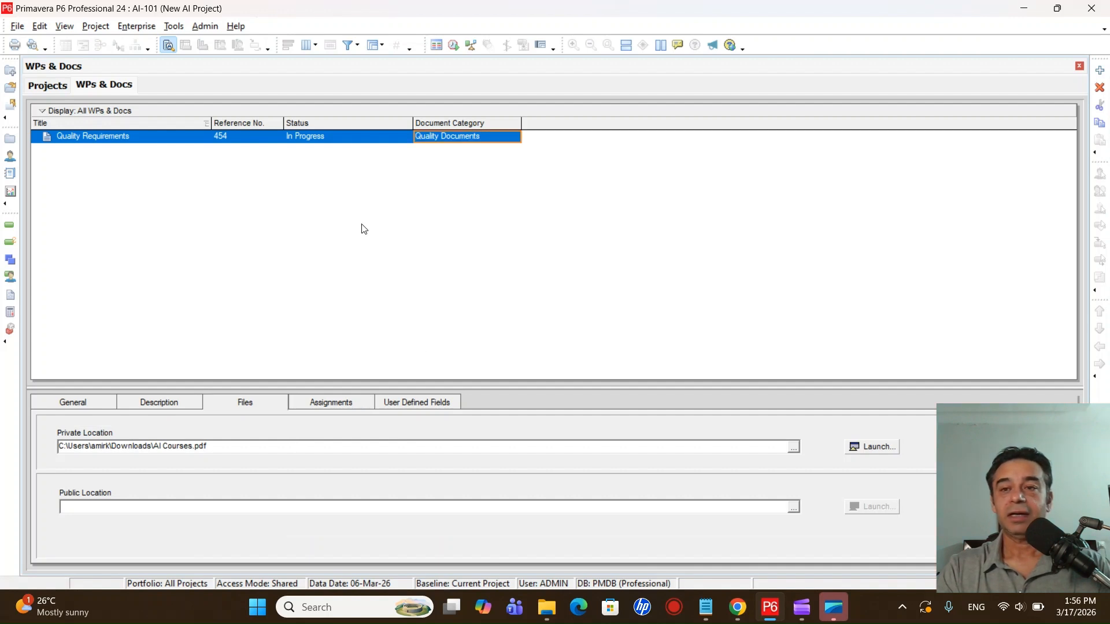
- Add a second document titled "ISO Standards" to the project's work products and documents
click(1100, 71)
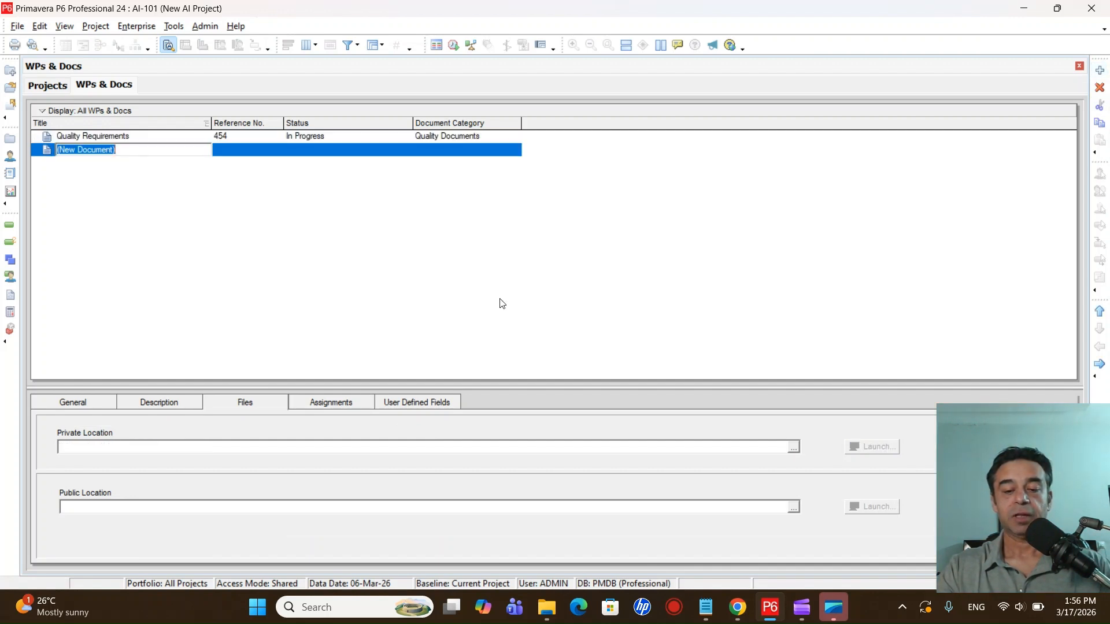
text(ISO )
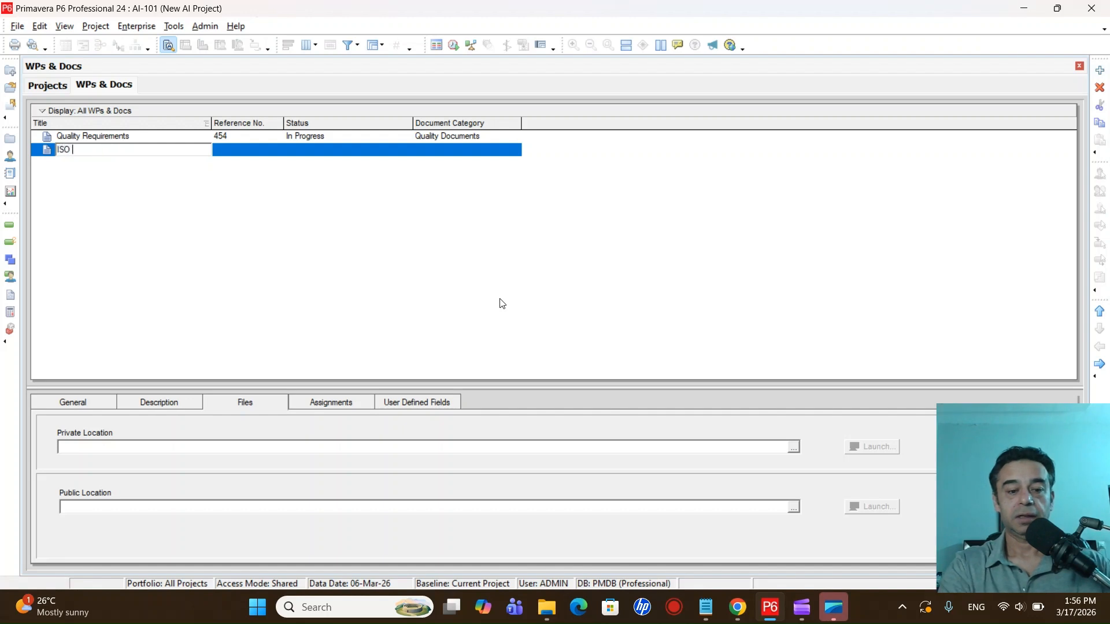
text(Standards)
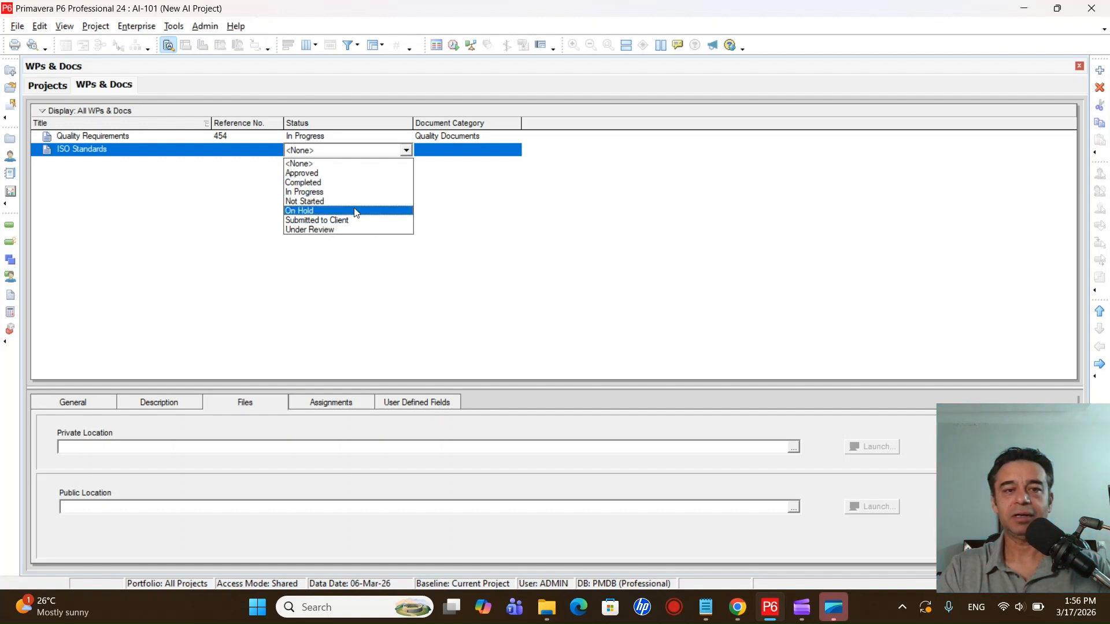
click(488, 209)
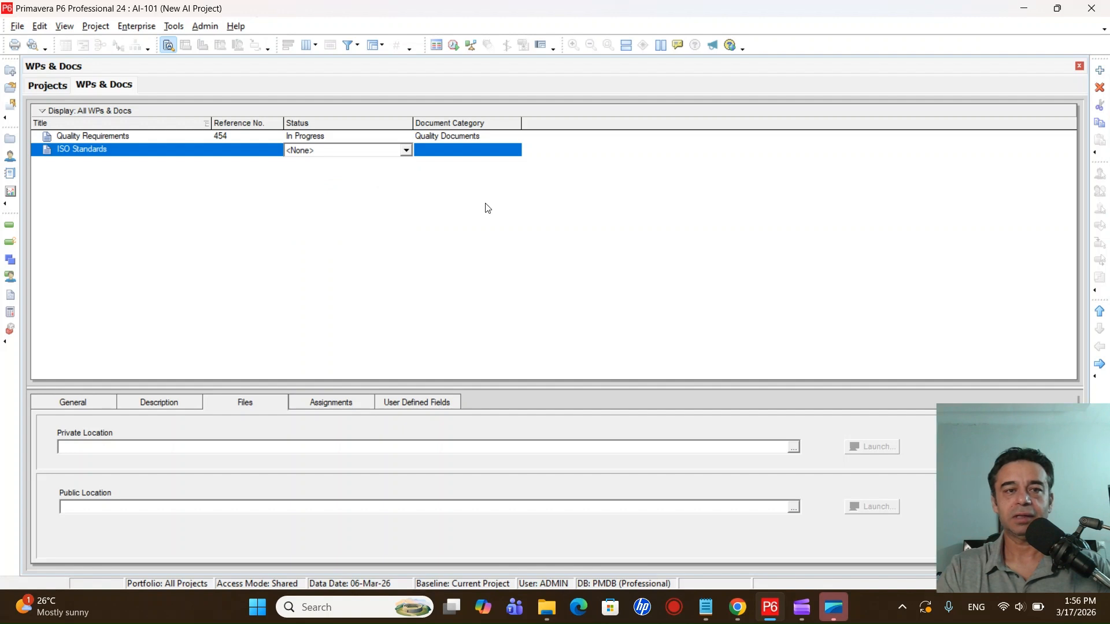
- Add a document status code named "Not Yet Submitted" to the admin categories
click(208, 28)
click(223, 60)
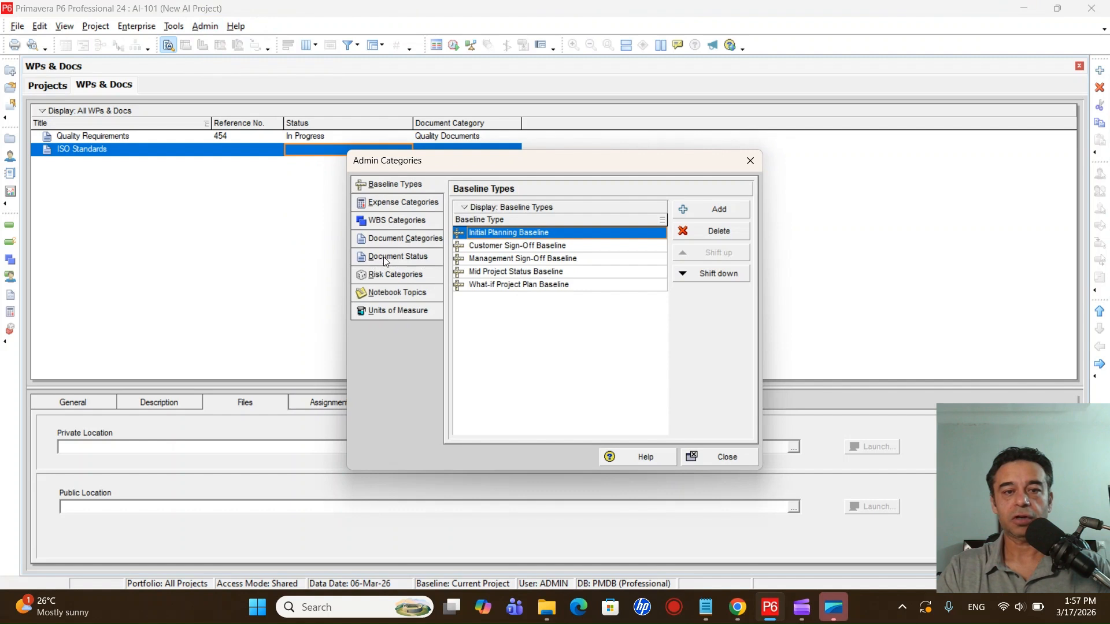
click(384, 259)
click(711, 210)
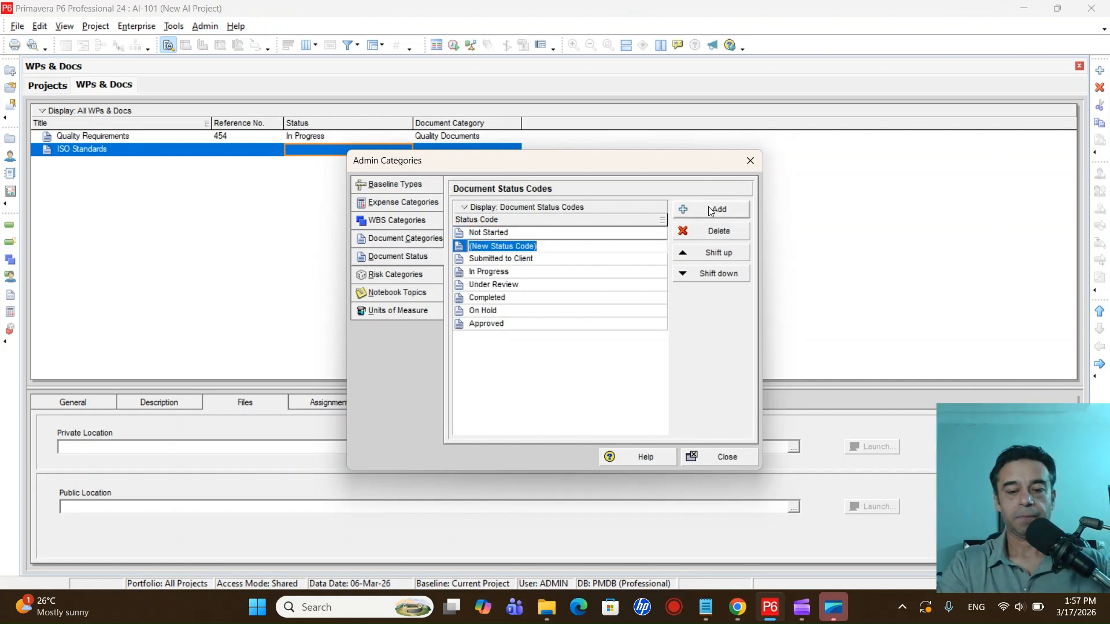
text(Not Yet)
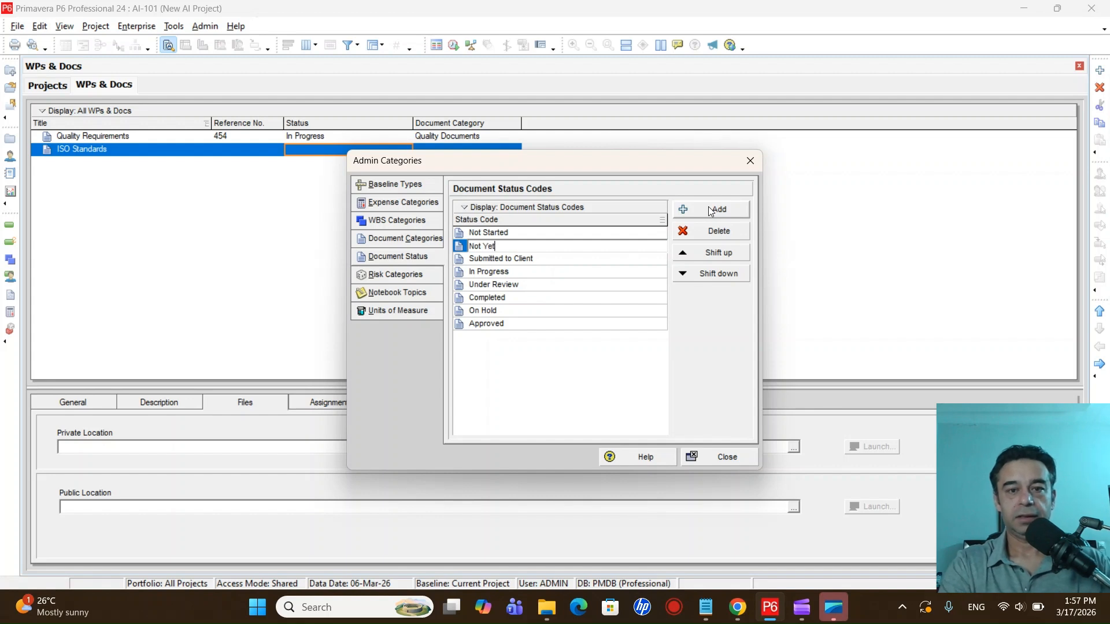
text( Submitted)
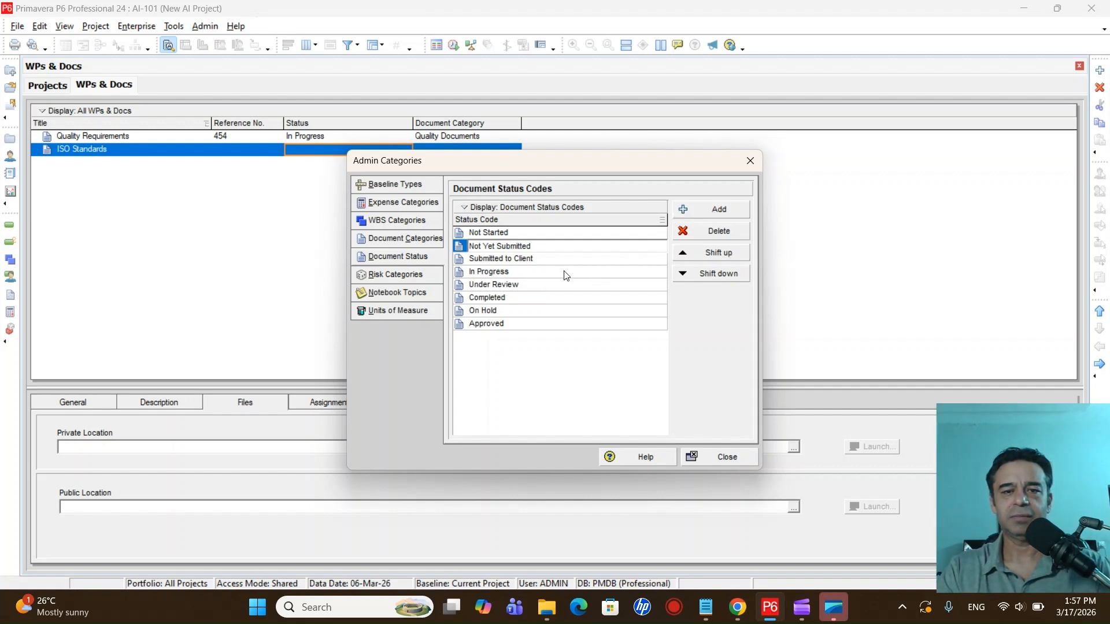
click(516, 285)
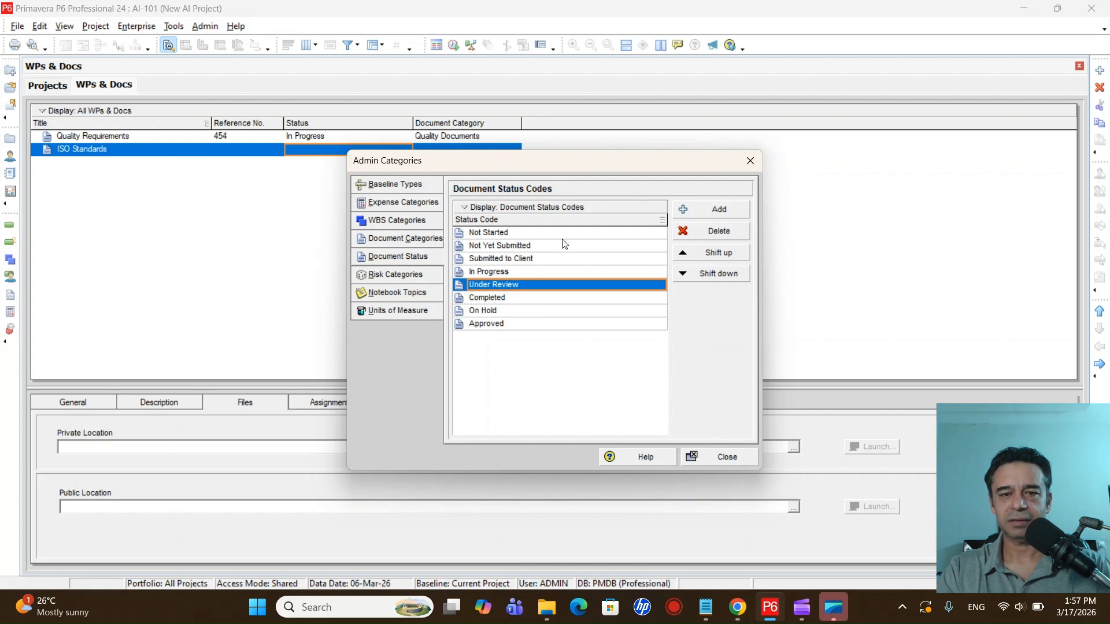
click(491, 246)
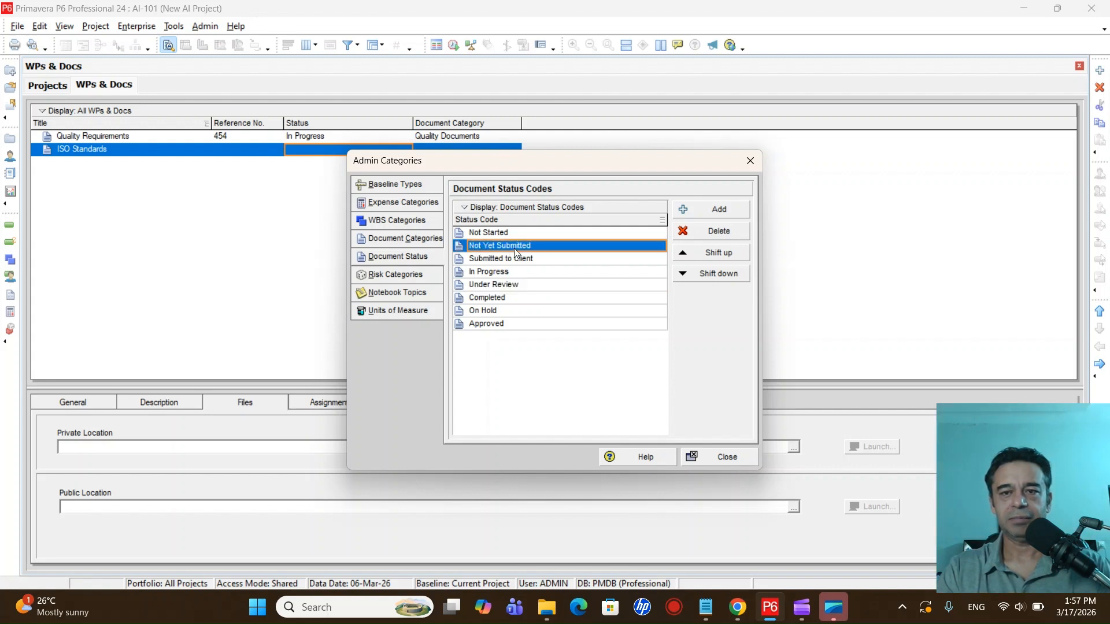
click(715, 455)
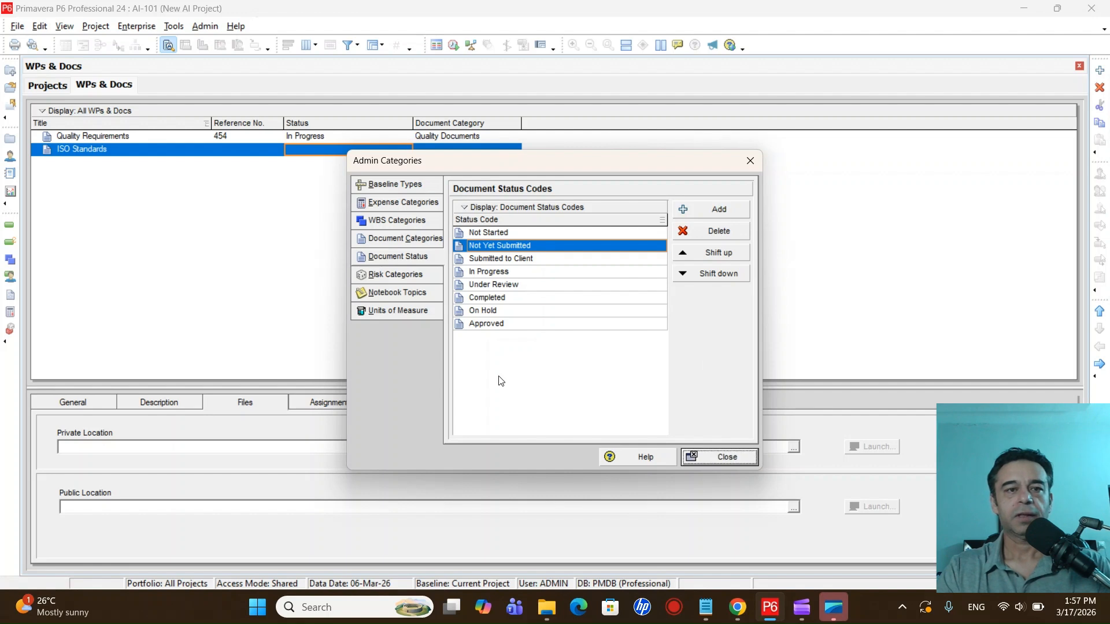
- Set the ISO Standards document's status to Not Yet Submitted and its document category to Business Requirements
click(393, 151)
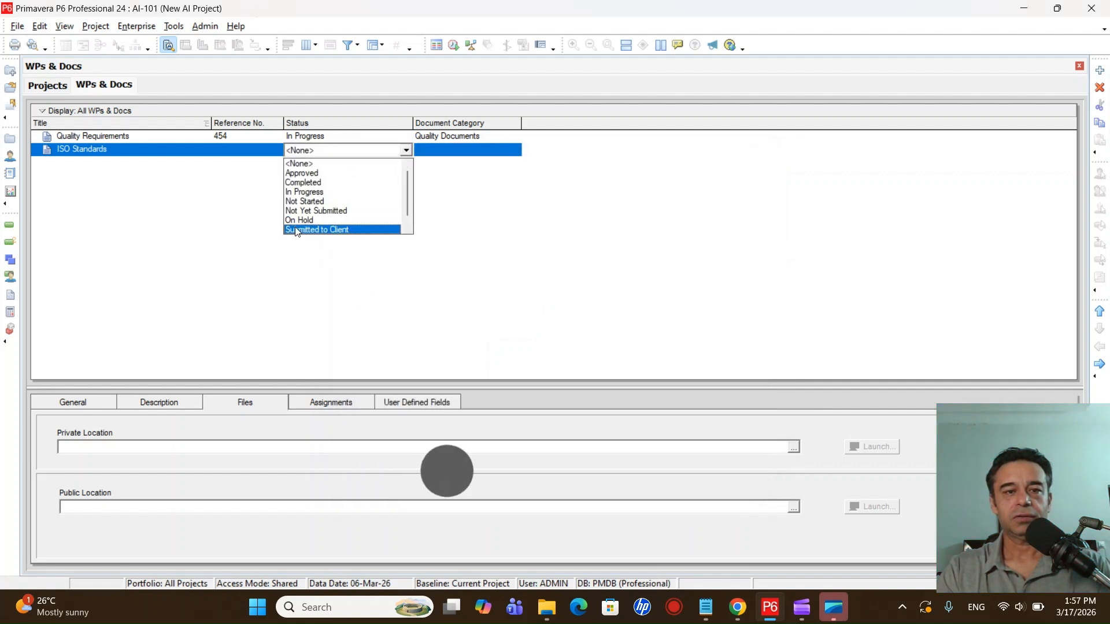
click(324, 210)
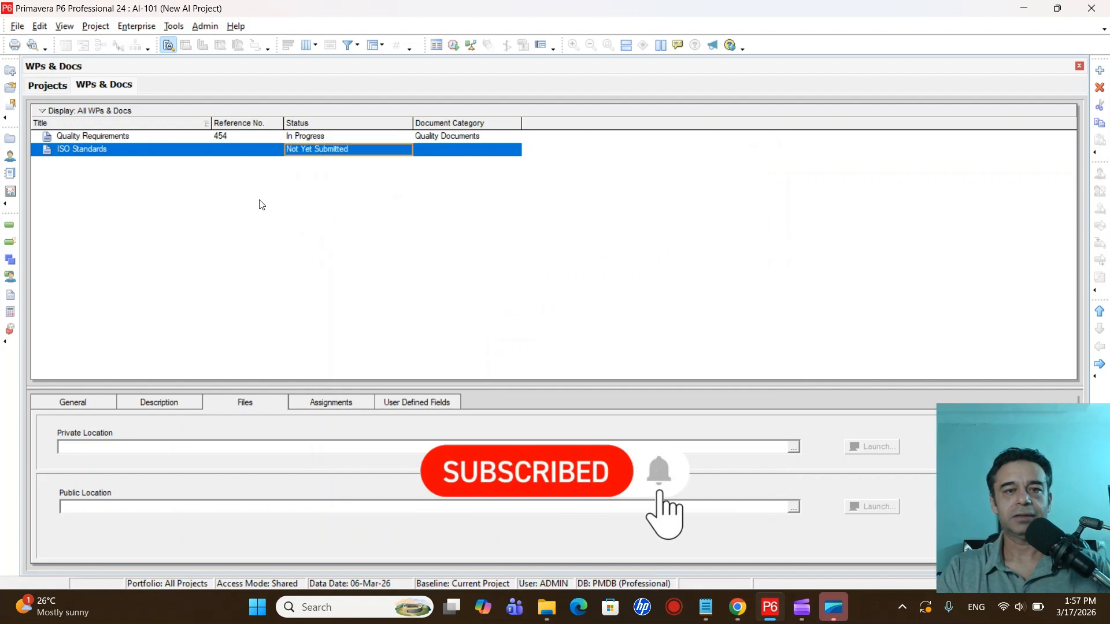
click(466, 149)
click(515, 151)
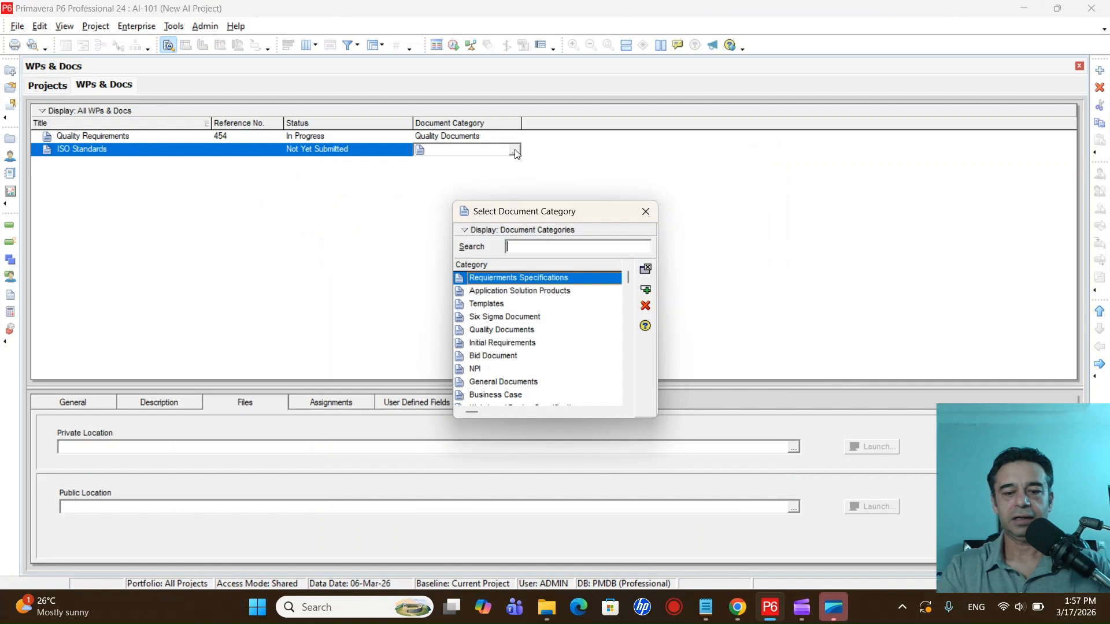
text(is)
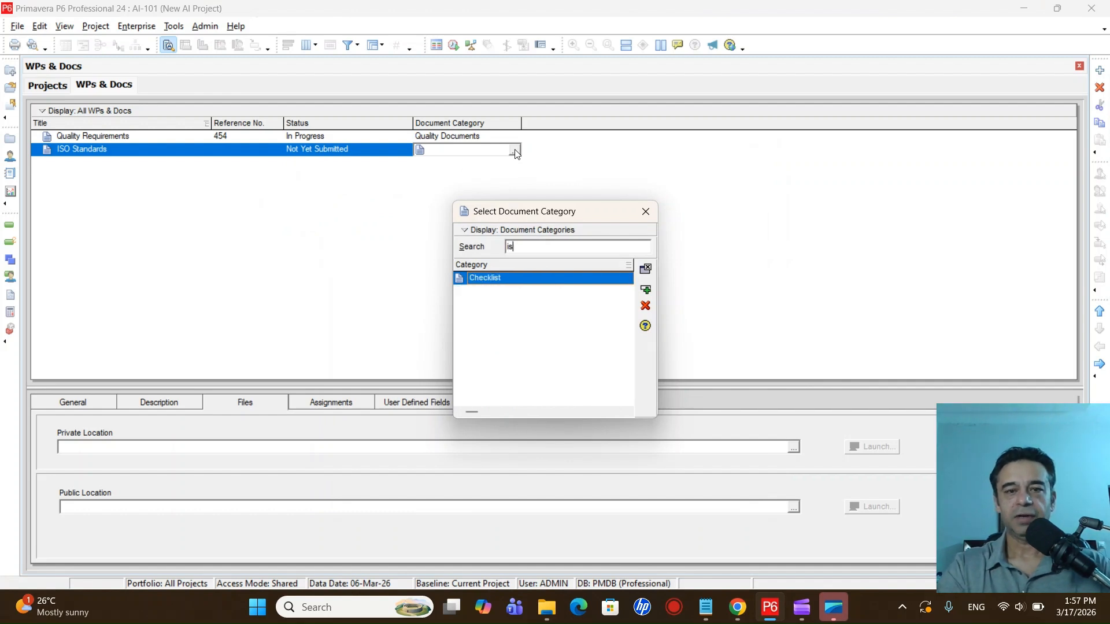
key(BackSpace)
key(BackSpace)
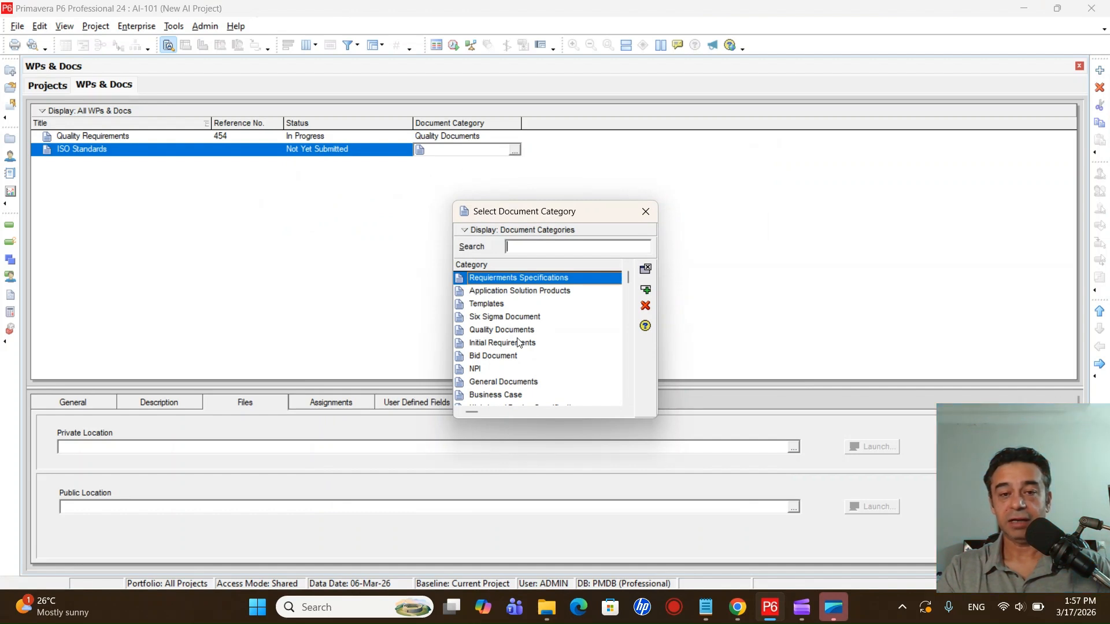
scroll(520, 359, down, 5)
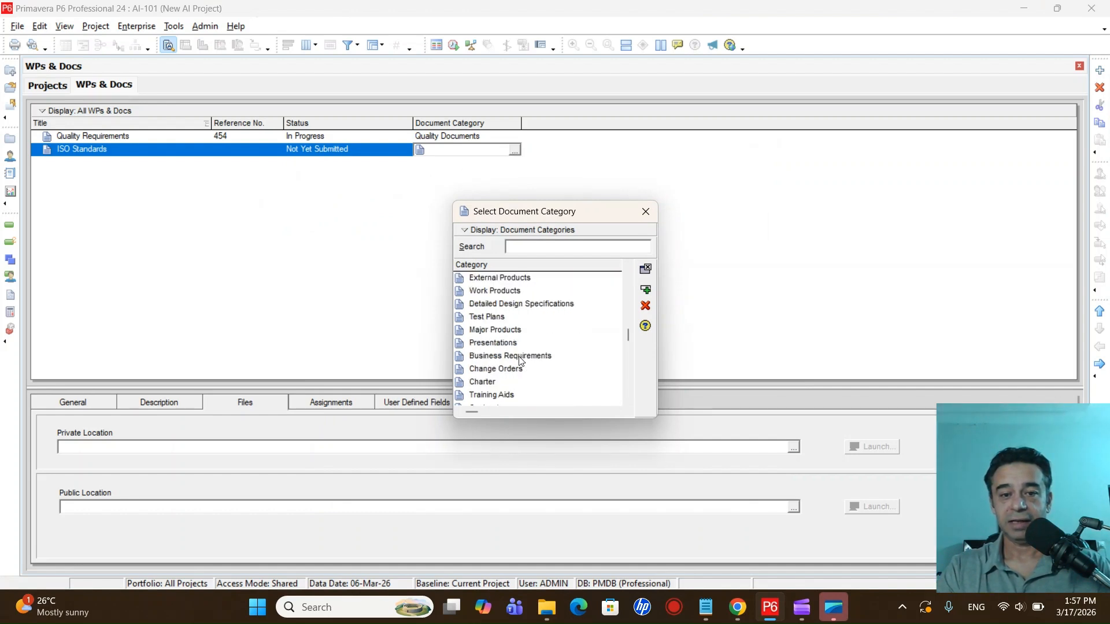
click(522, 357)
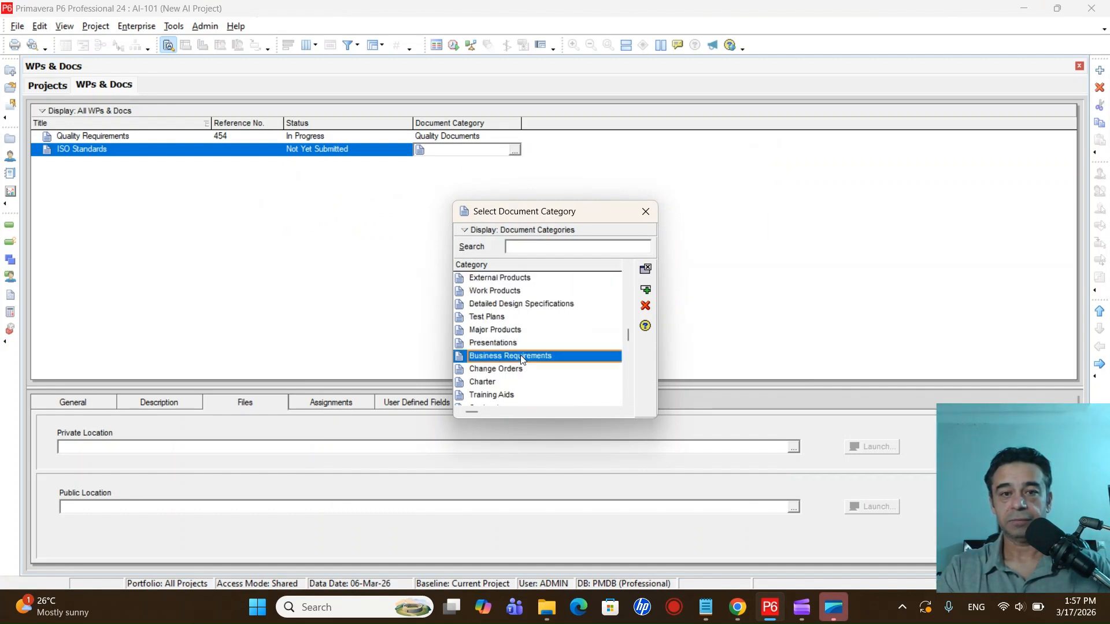
double_click(522, 357)
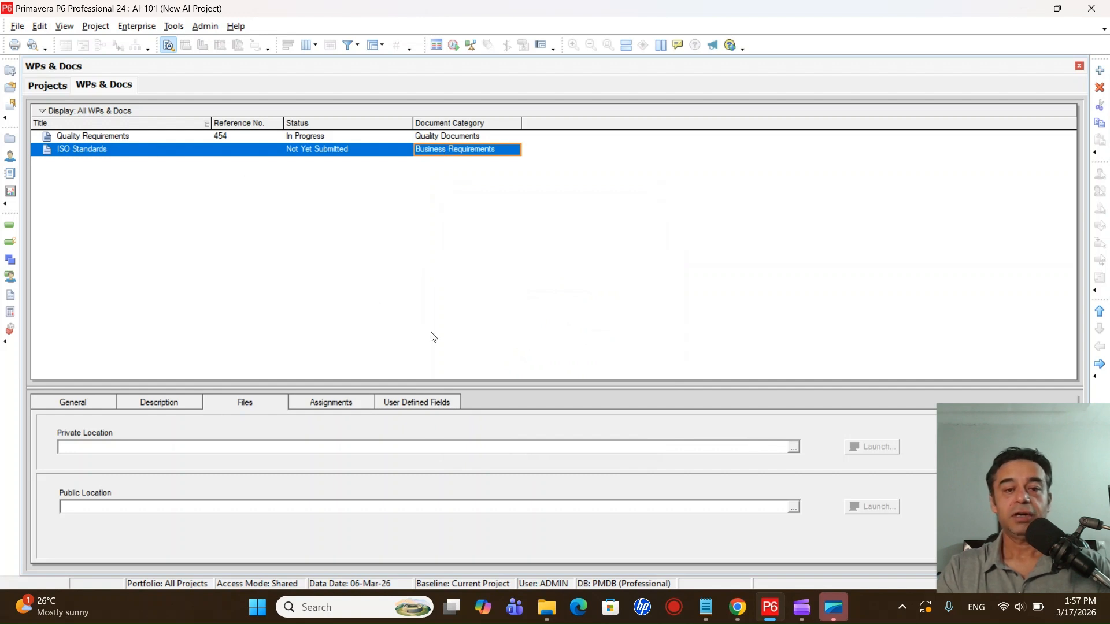
- Examine the ISO Standards document's user-defined fields and their customization options, plus its general, description, file and assignment details
click(412, 404)
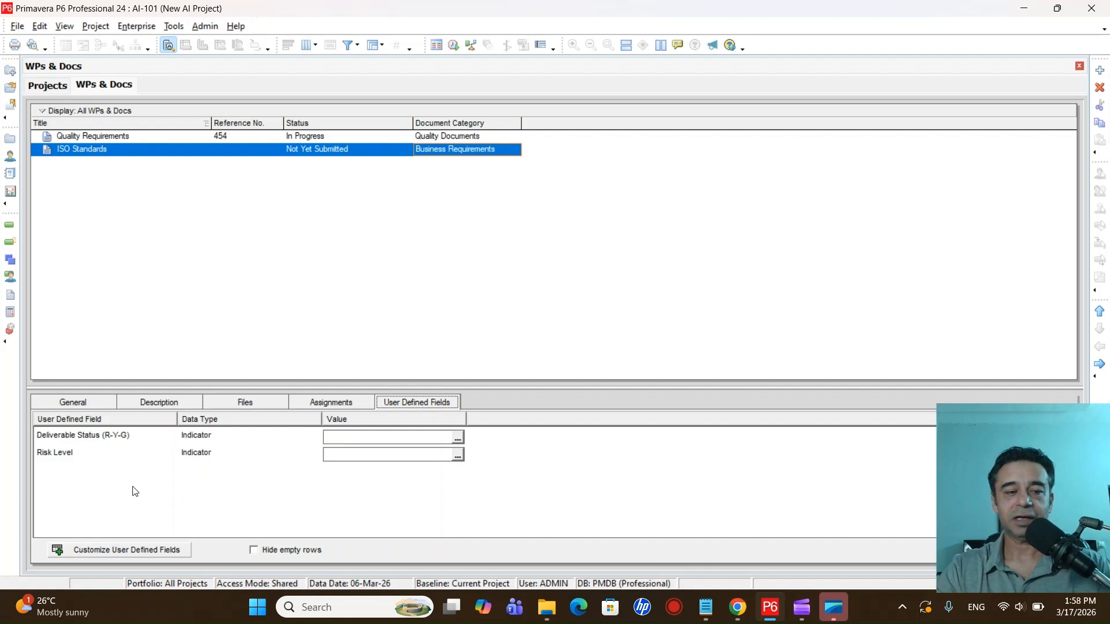
click(119, 548)
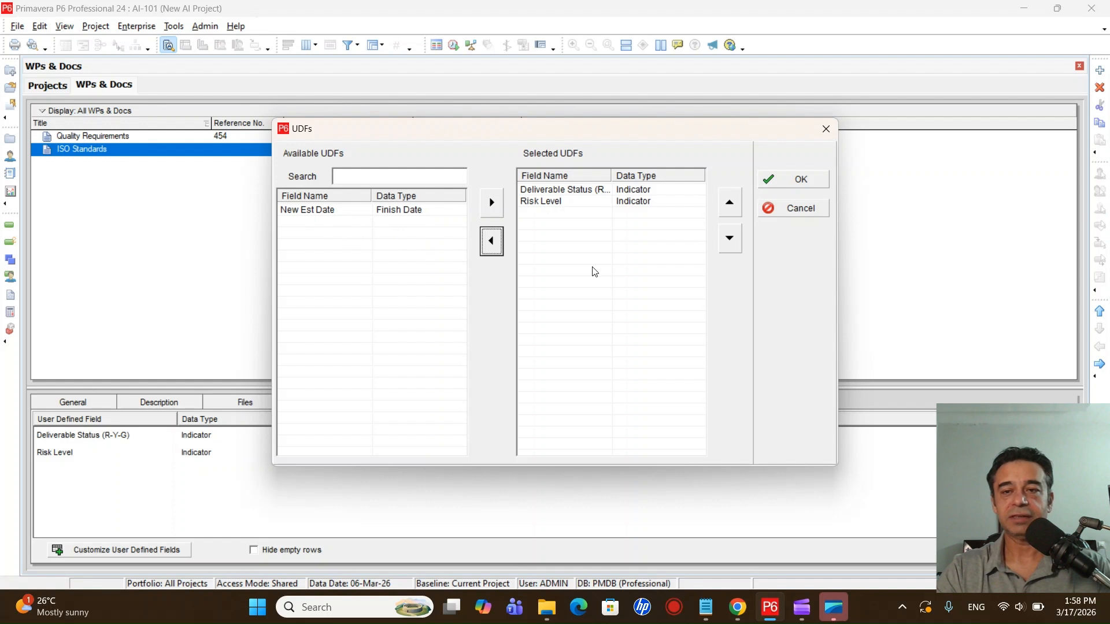
click(829, 133)
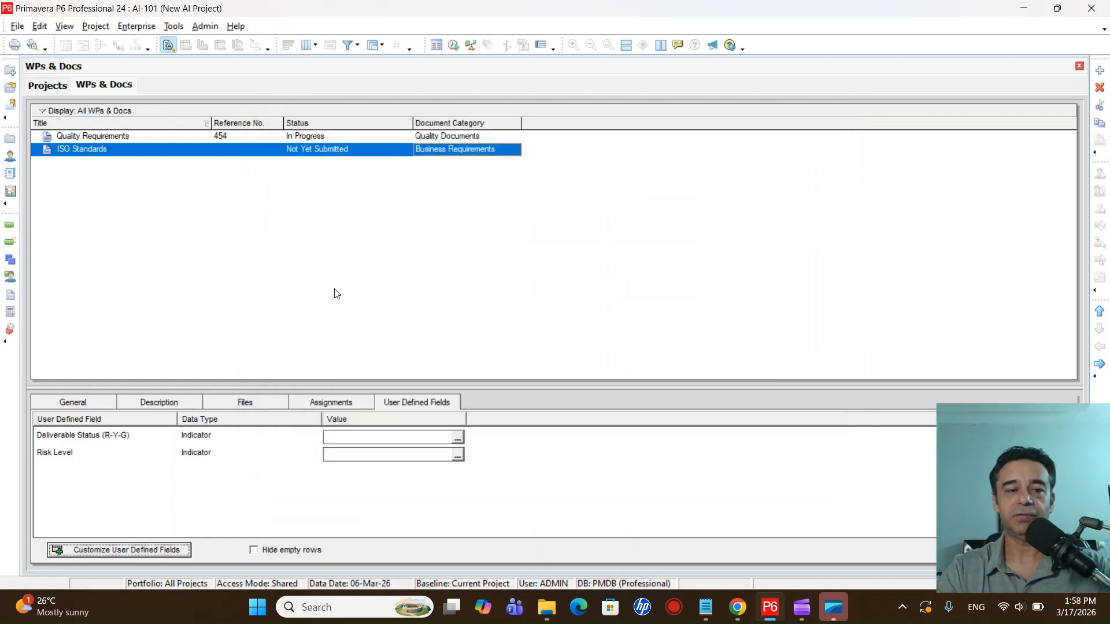
click(92, 399)
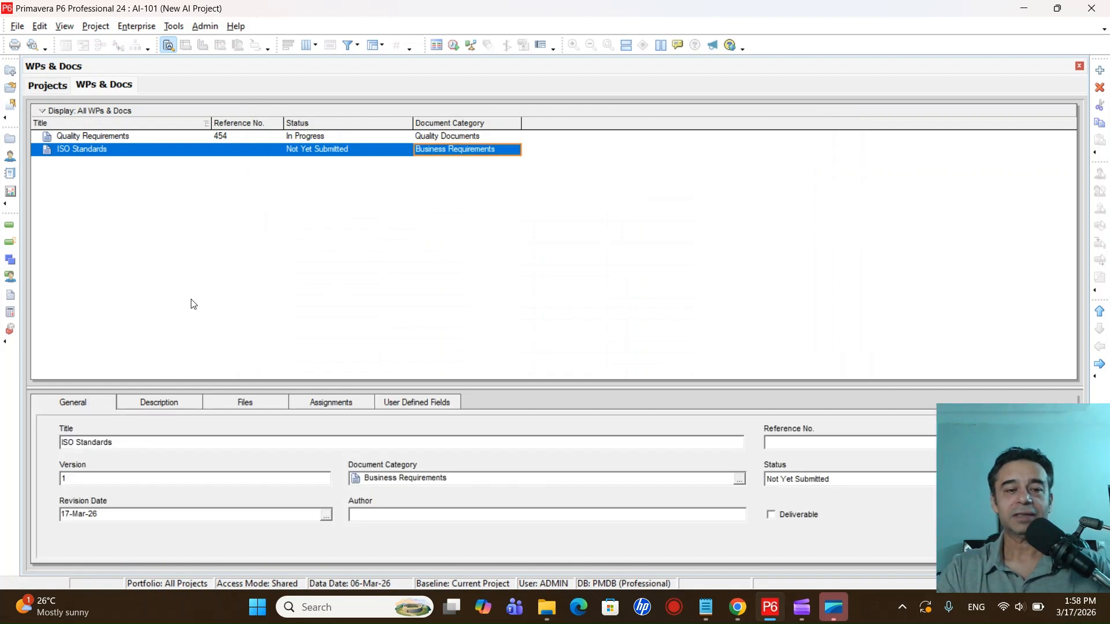
click(145, 402)
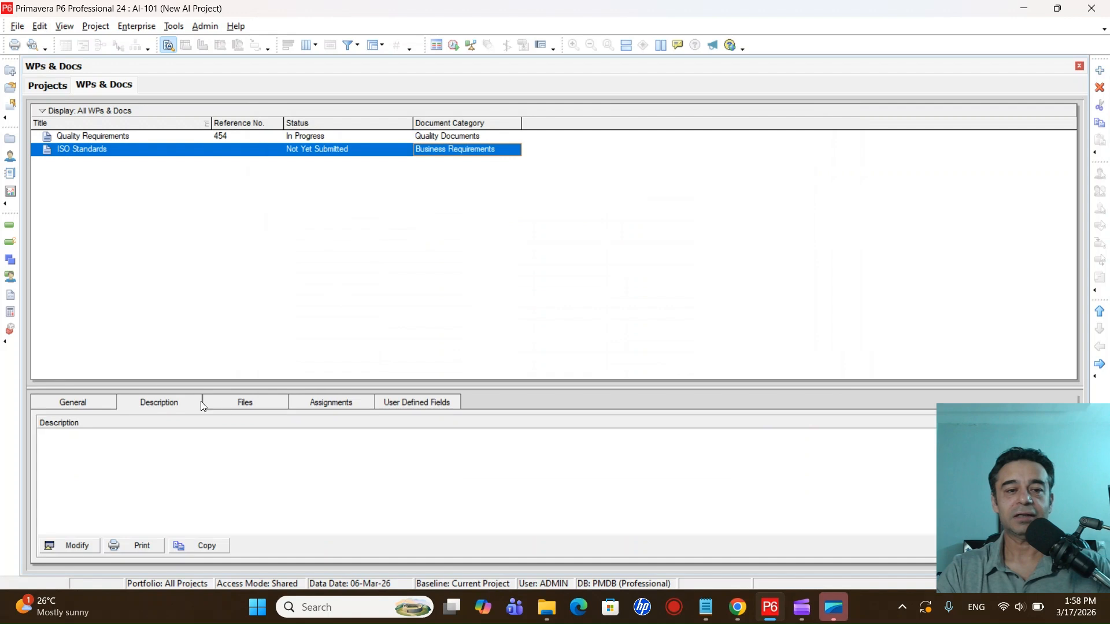
click(246, 403)
click(301, 404)
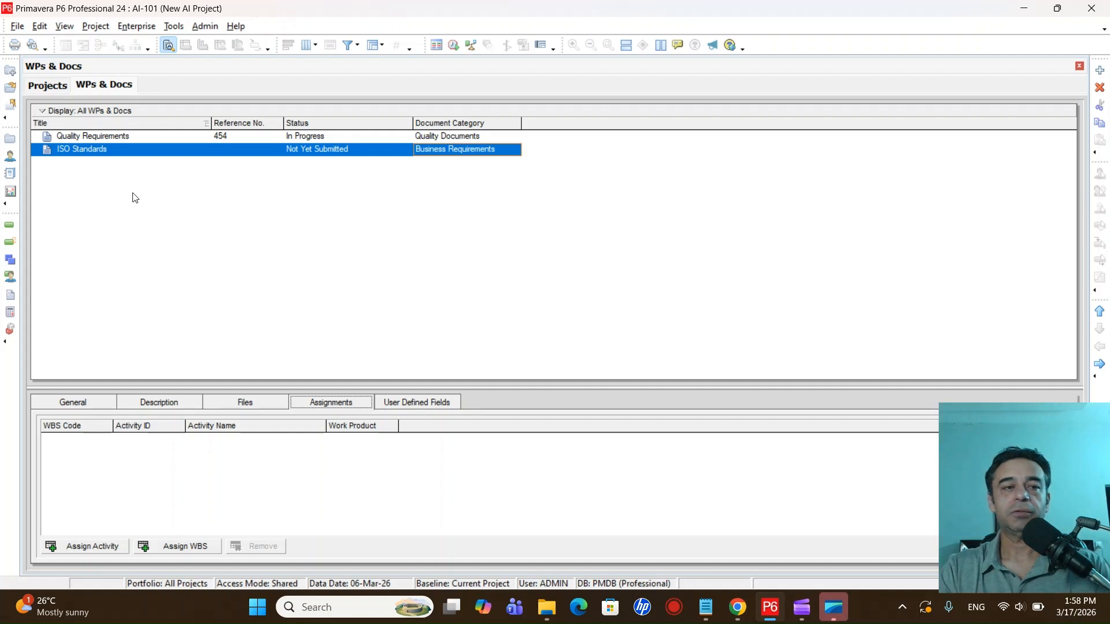
click(72, 401)
click(267, 247)
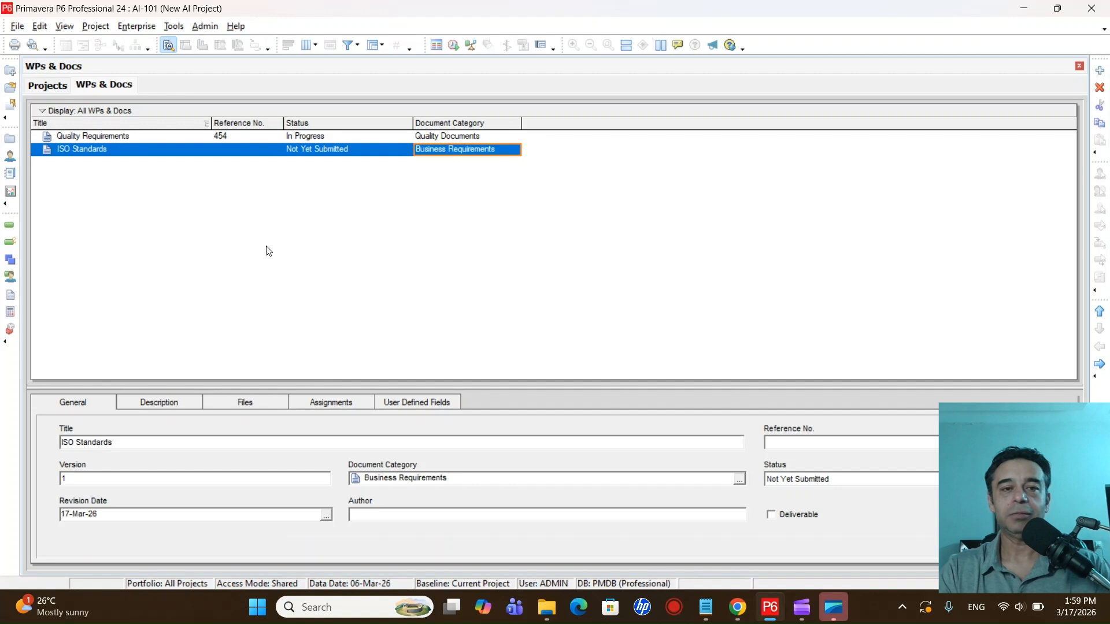